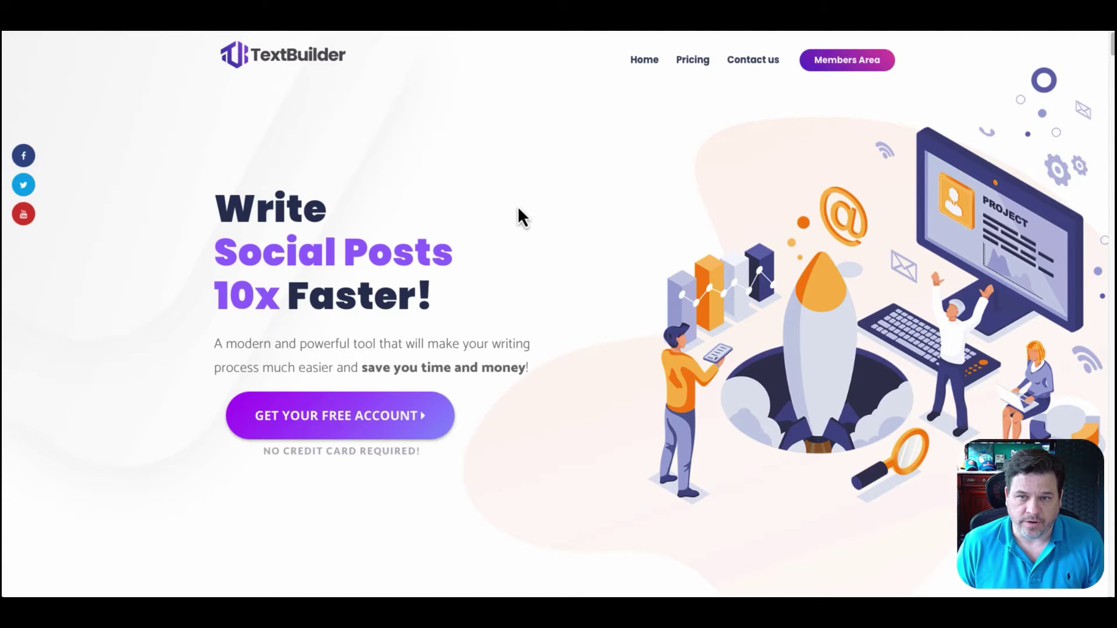
- Open the Members Area from the TextBuilder.ai landing page to reach the dashboard
left_click(856, 66)
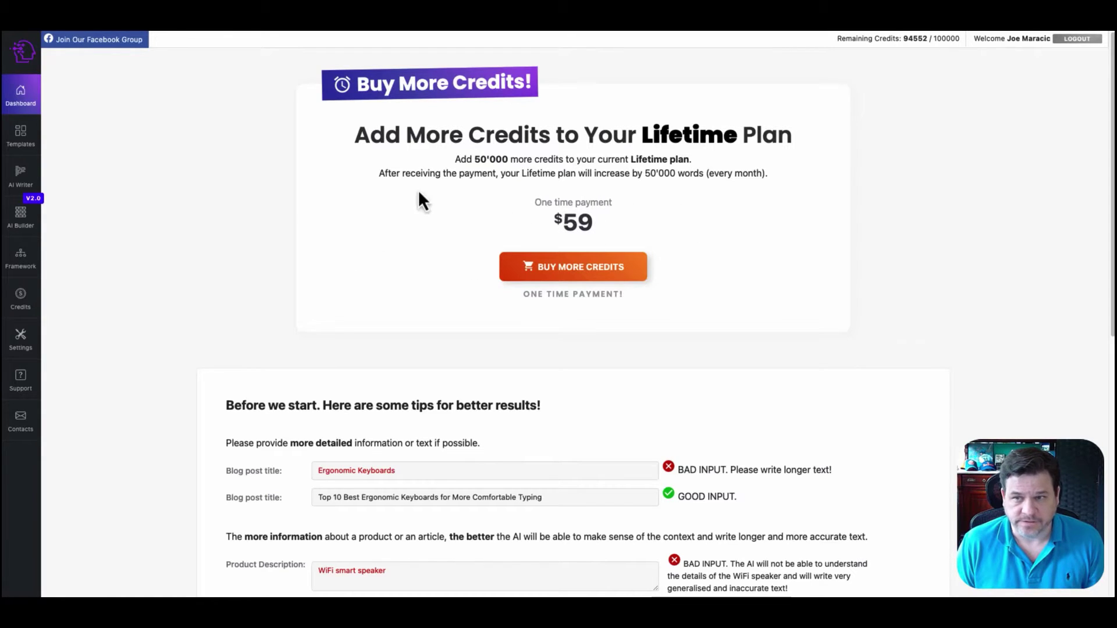
- Open the AI Writer and start a new Write a Blog Post project
left_click(20, 185)
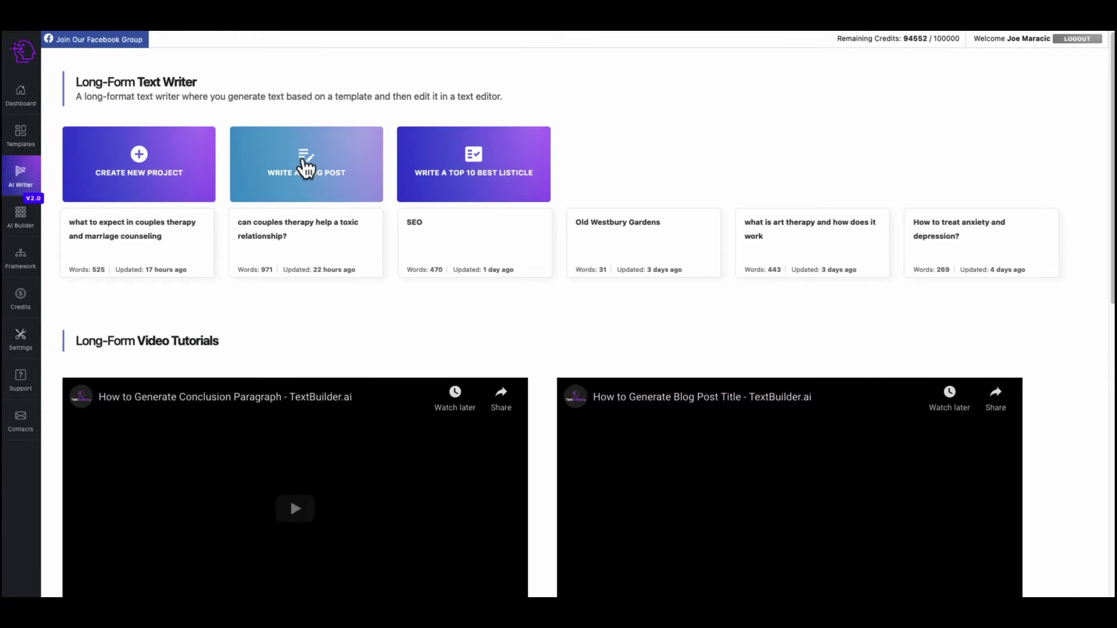
left_click(302, 160)
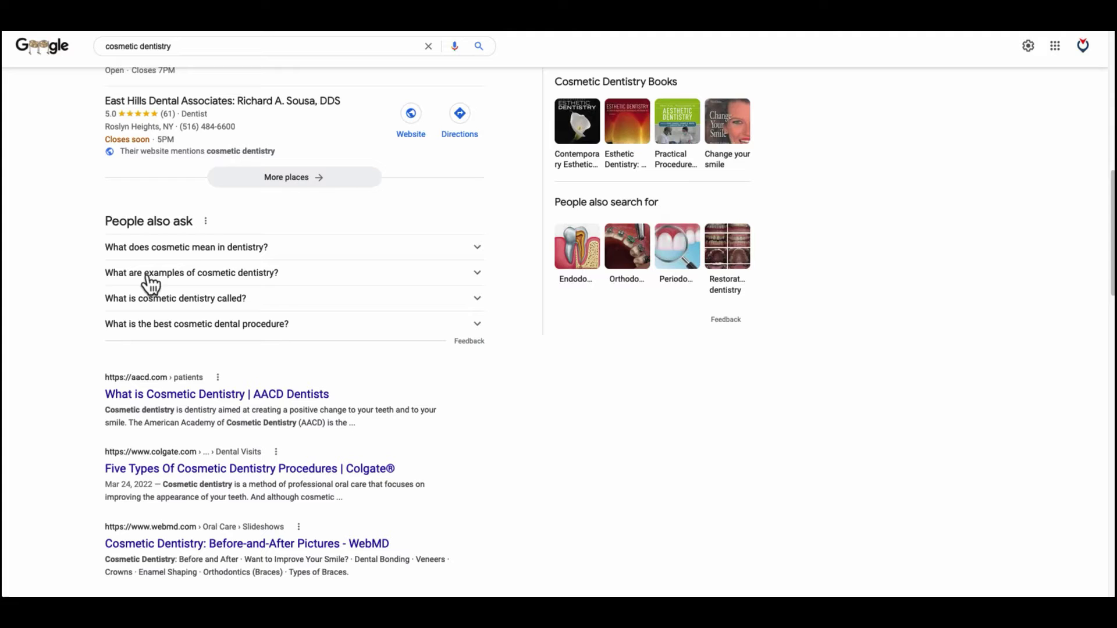
- Select the People also ask question 'What are examples of cosmetic dentistry?' to copy it
triple_click(213, 280)
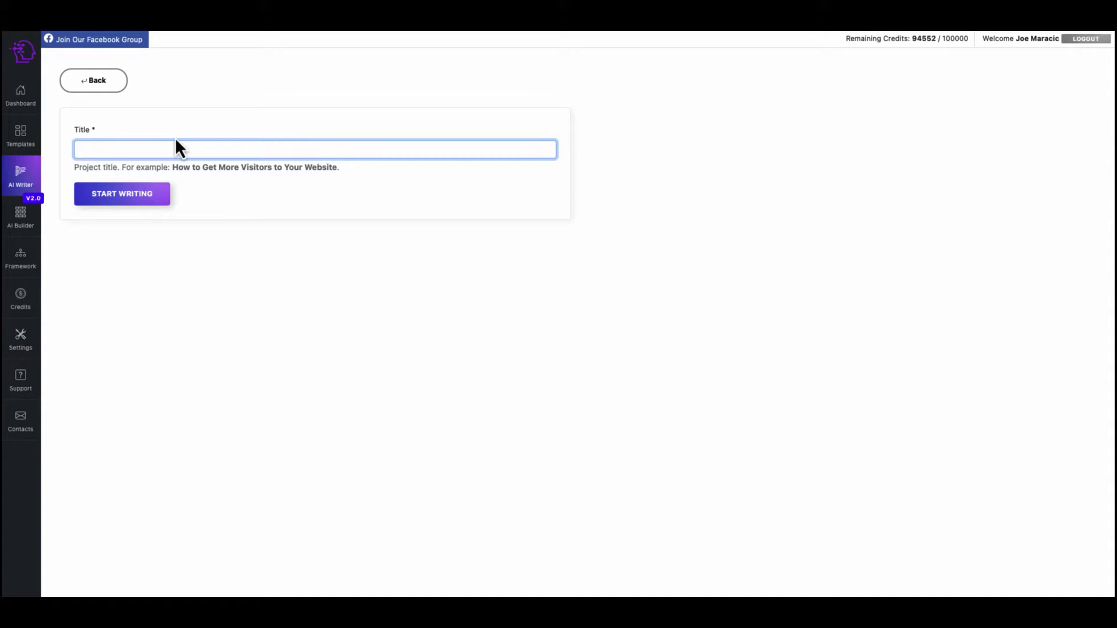
- Create the project titled 'What are examples of cosmetic dentistry?' and paste that title as the editor's first line
type("What are examples of cosmetic dentistry?")
left_click(134, 201)
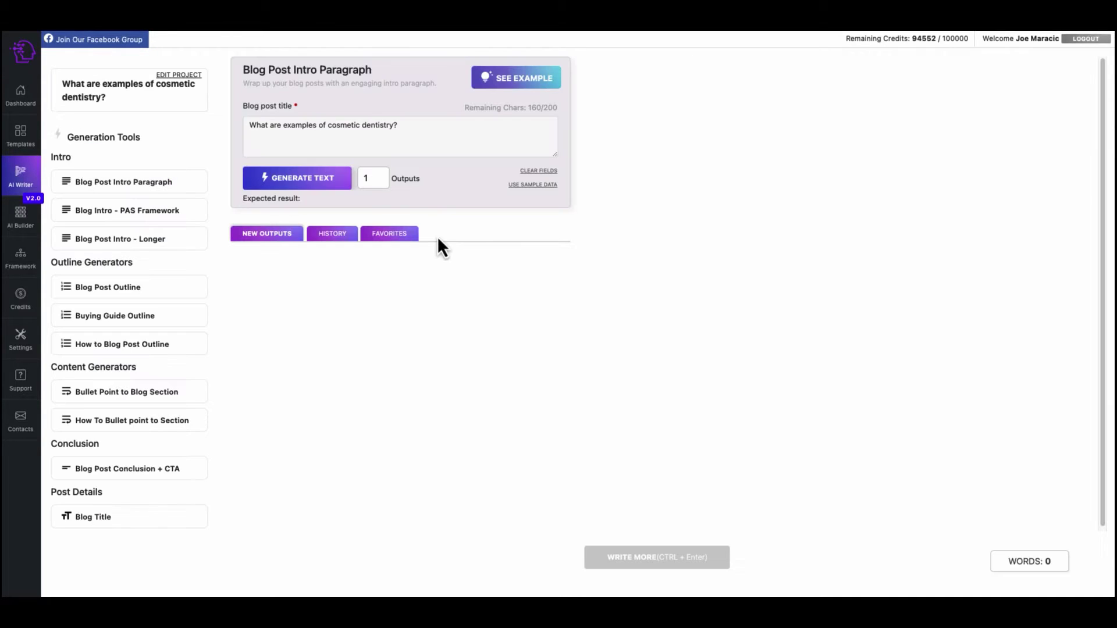
triple_click(293, 125)
key("ctrl+c")
left_click(686, 107)
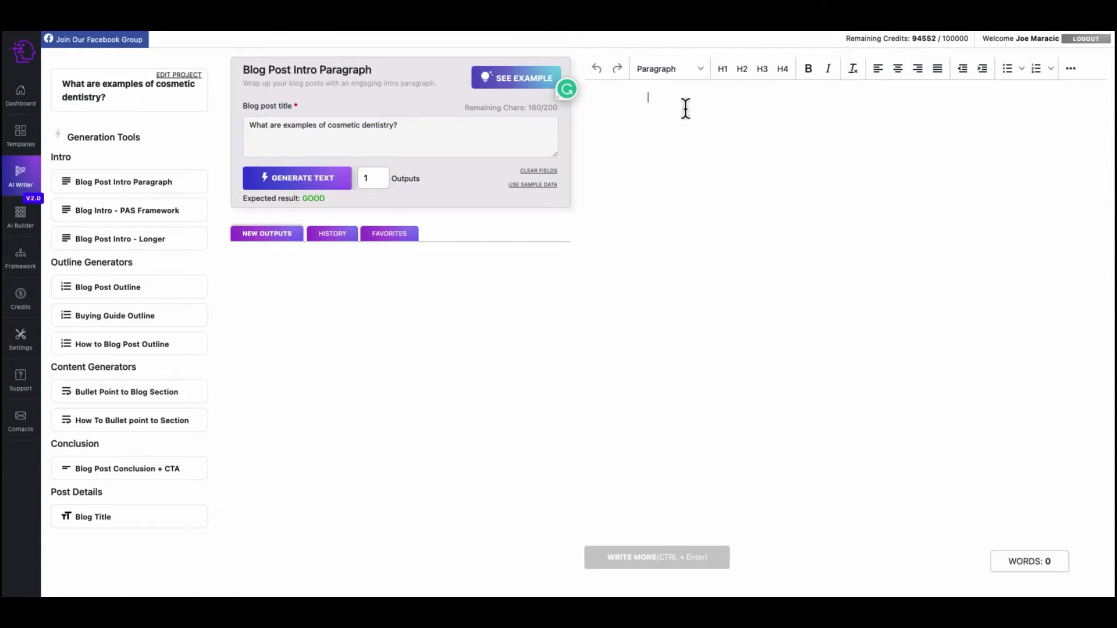
key("ctrl+v")
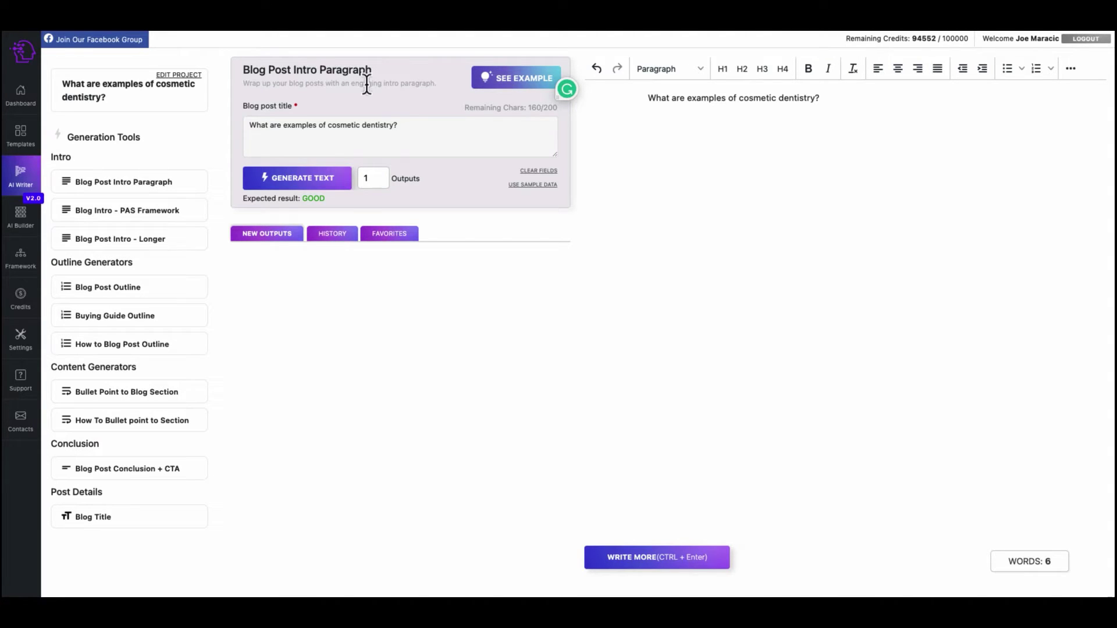
- Generate two intro paragraph options, add the newer one below the title, and start a new line
left_click(311, 183)
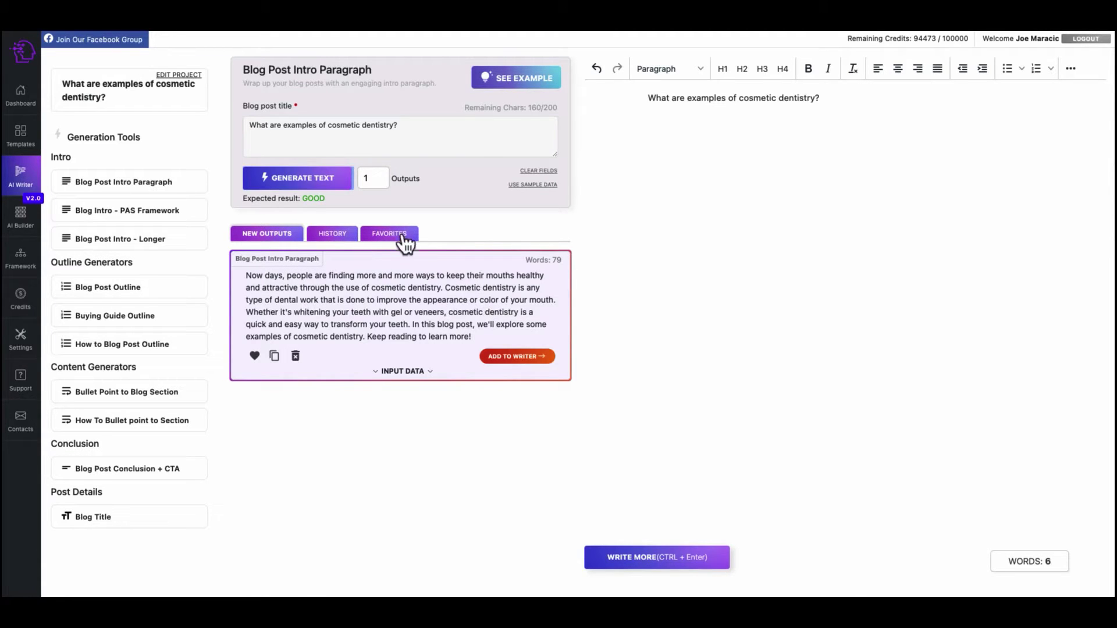
left_click(273, 180)
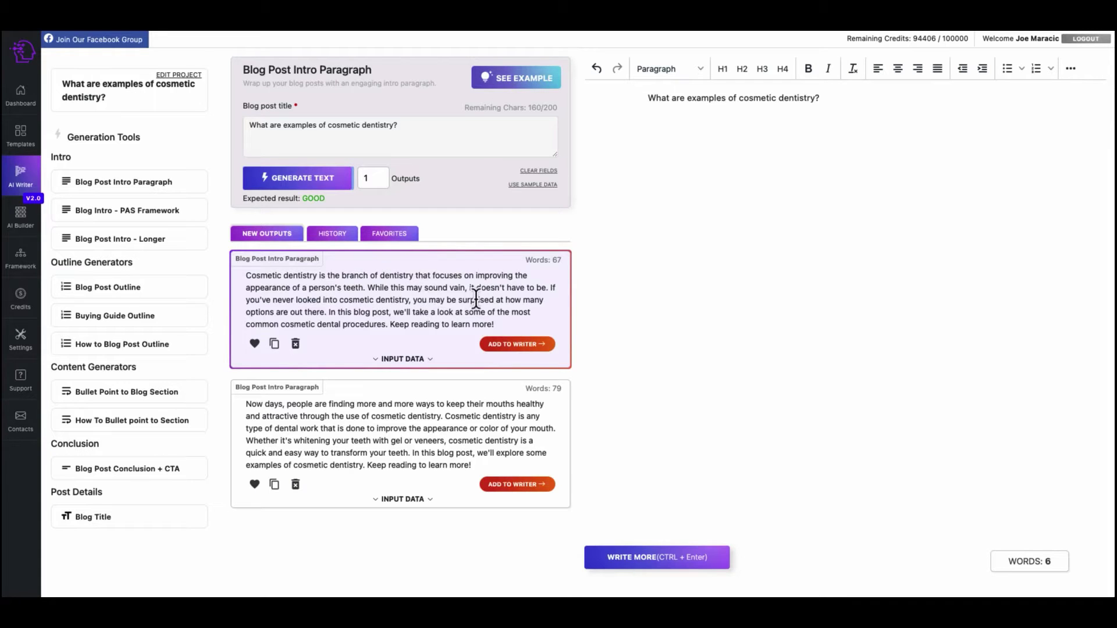
left_click(517, 344)
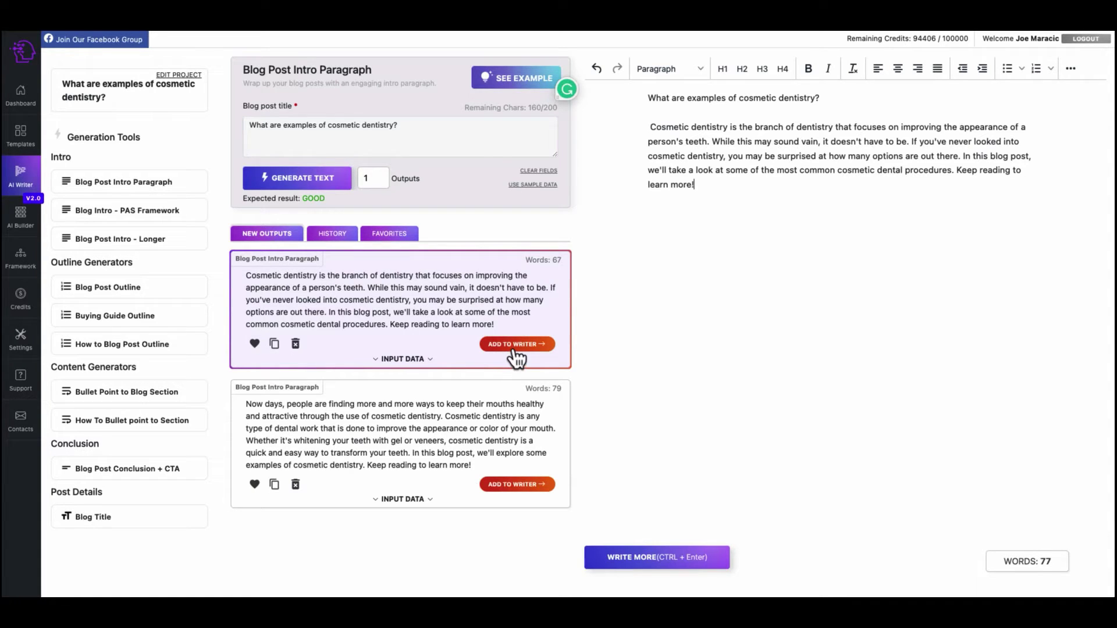
key("Return")
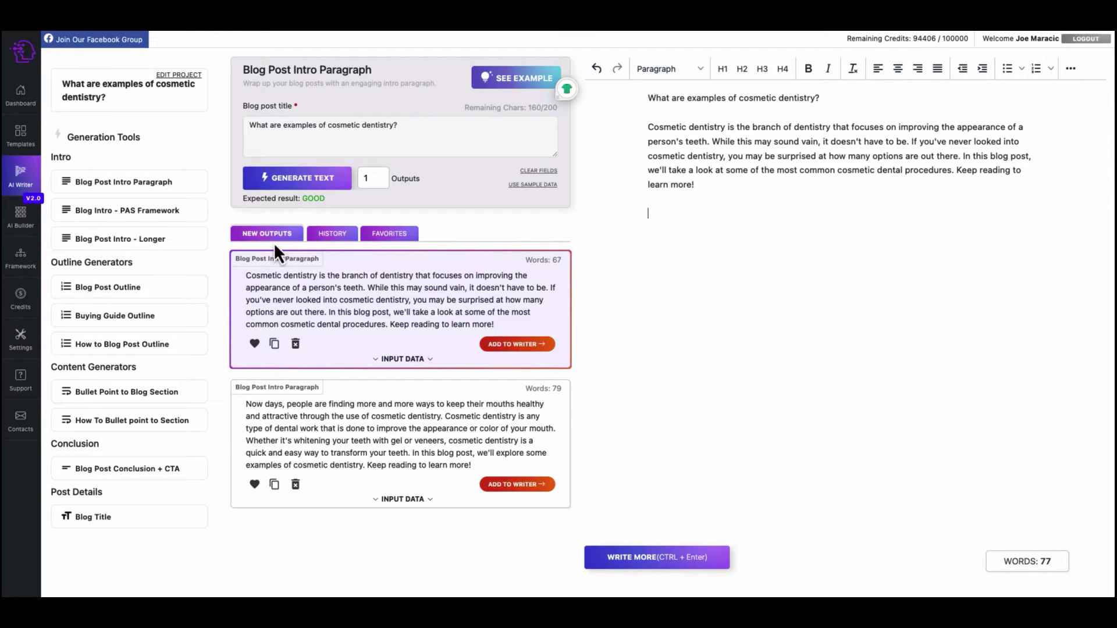
- Generate blog post outlines and add the seven-point outline to the post
left_click(137, 291)
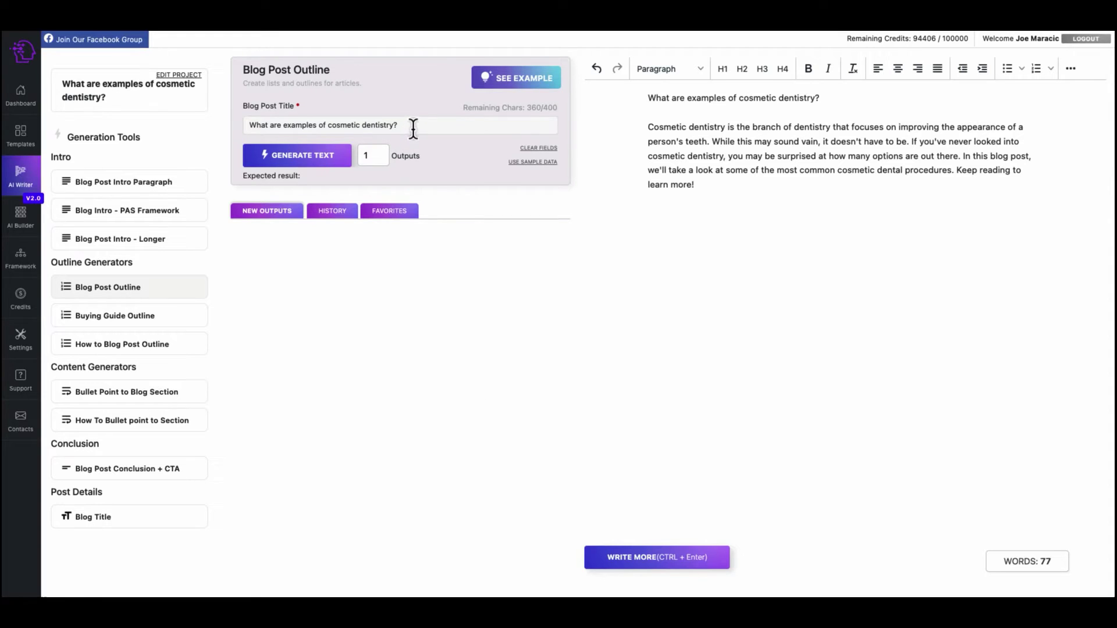
left_click(311, 161)
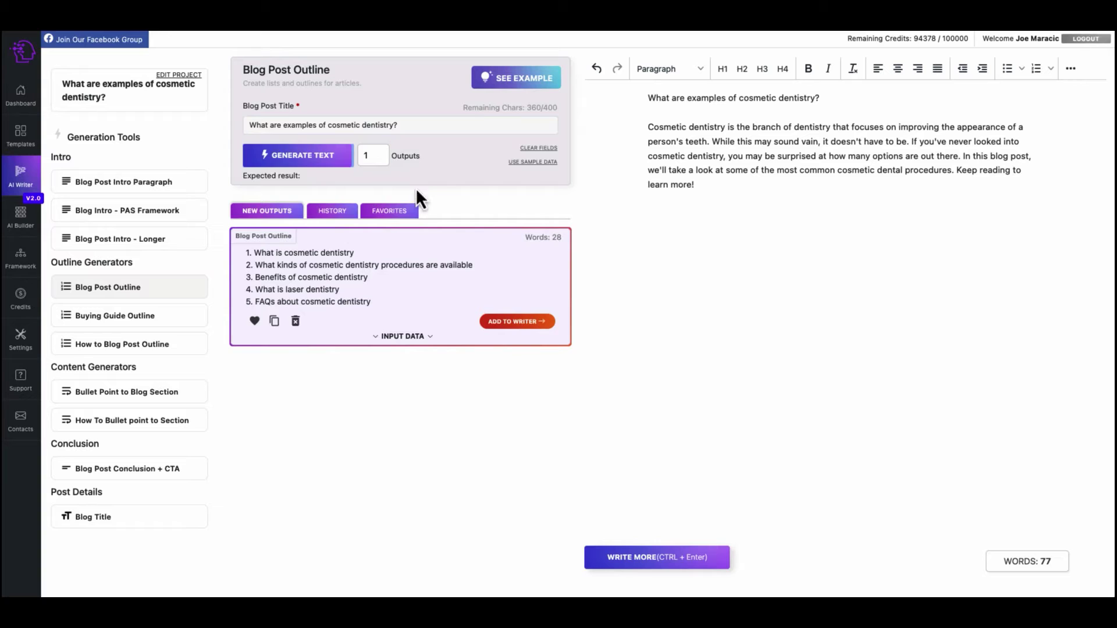
left_click(310, 162)
left_click(504, 347)
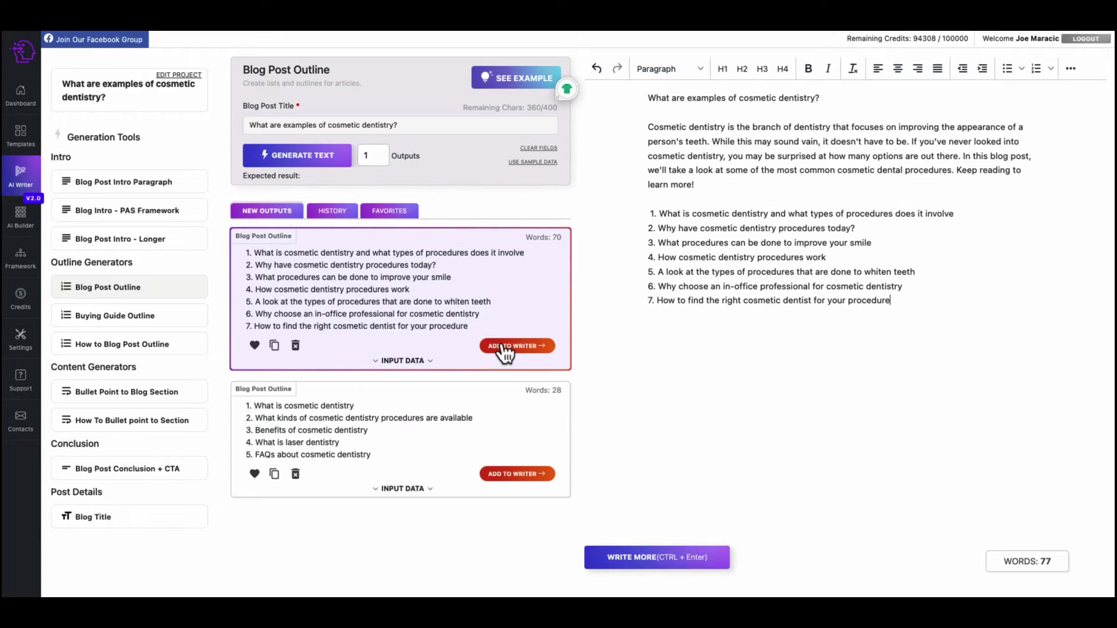
- Remove the list numbers from all seven outline points
left_click(657, 214)
key("BackSpace")
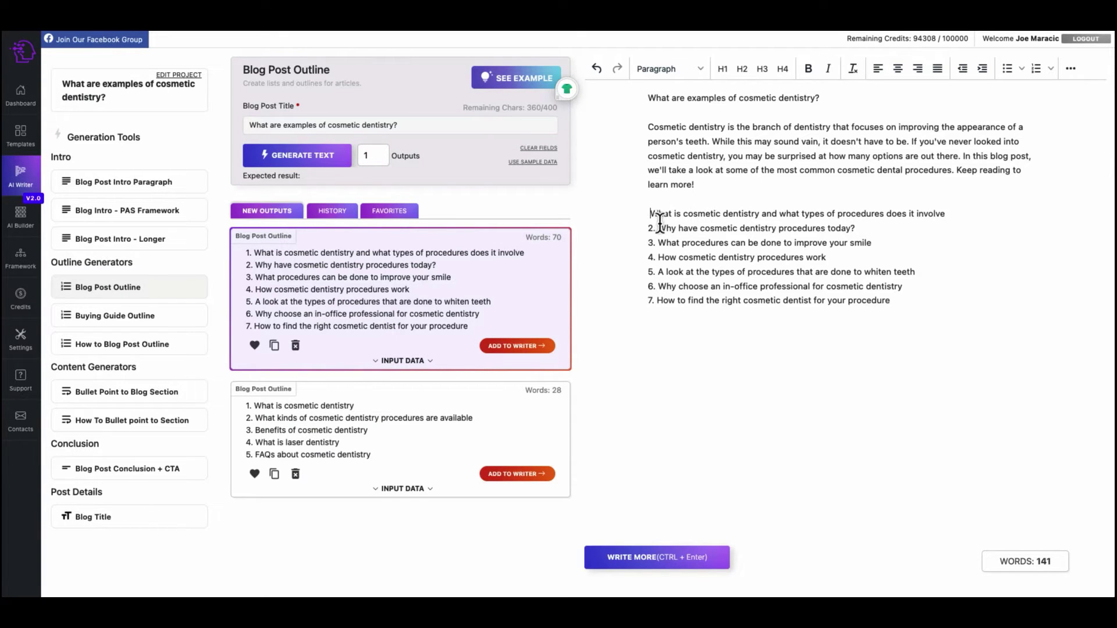
left_click(654, 228)
key("BackSpace")
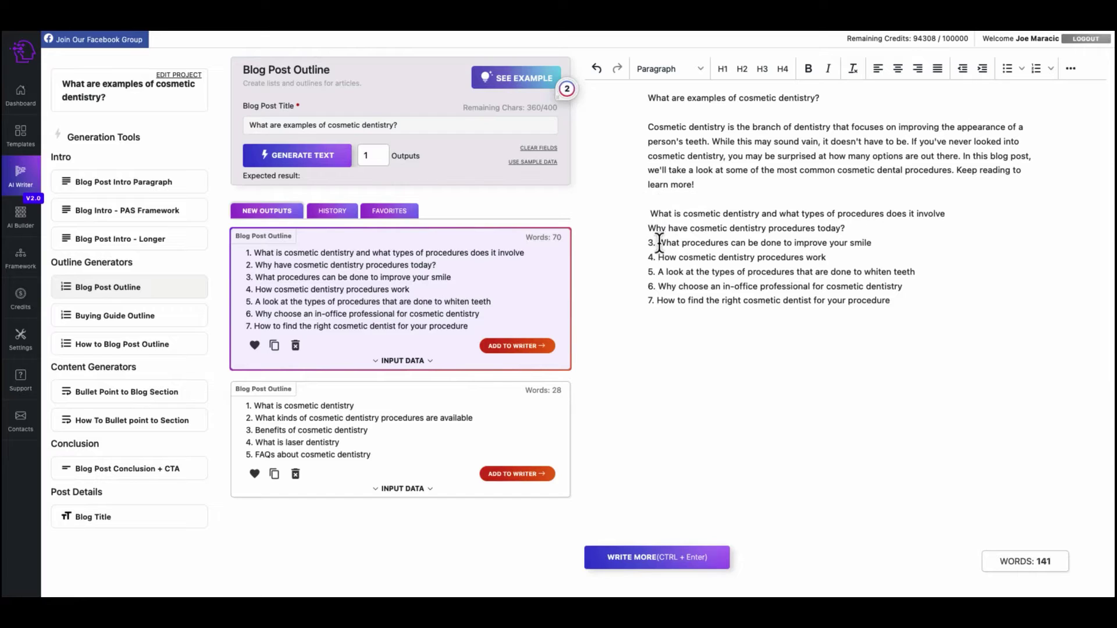
left_click(660, 243)
key("BackSpace")
left_click(660, 258)
key("BackSpace")
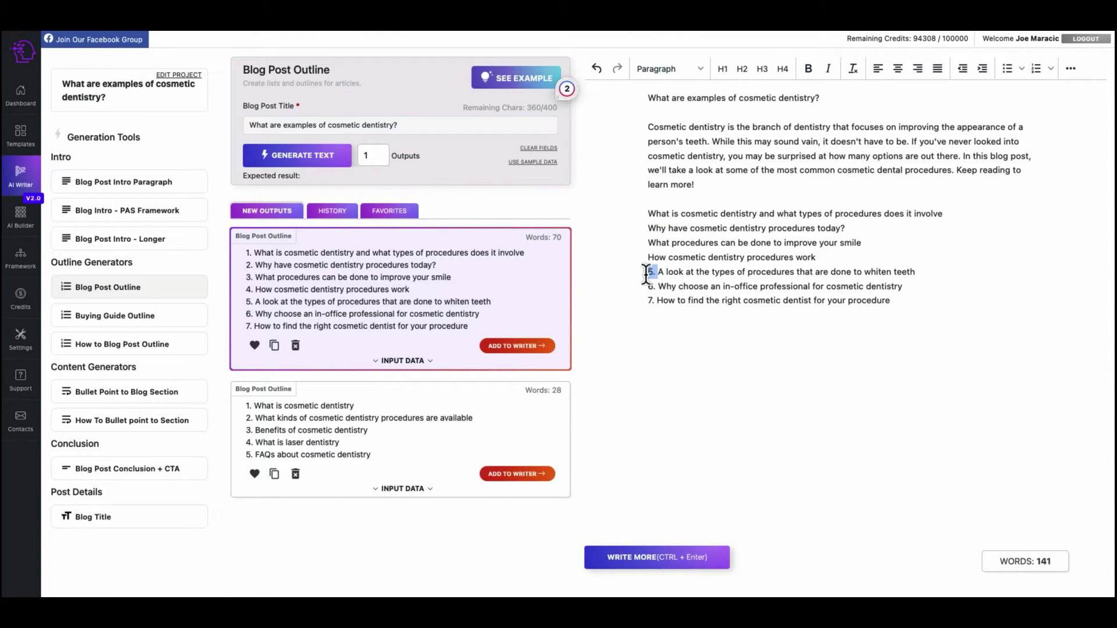
left_click(659, 272)
key("BackSpace")
left_click_drag(658, 287, 649, 286)
key("BackSpace")
left_click(653, 300)
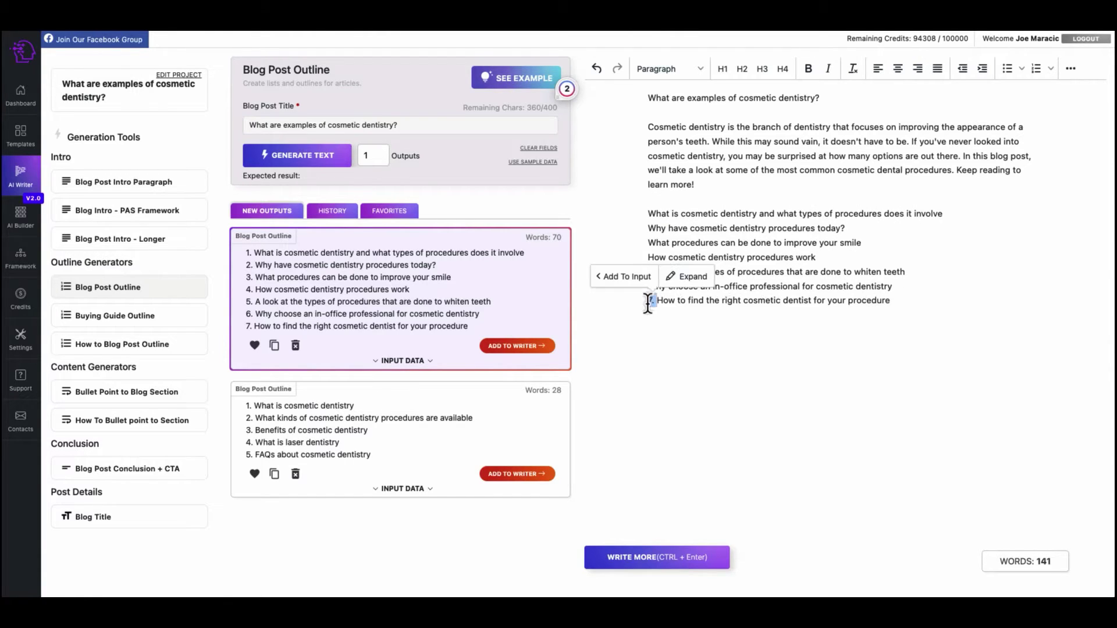
key("BackSpace")
- Add a blank line after each of the first six outline points
left_click(943, 213)
key("Return")
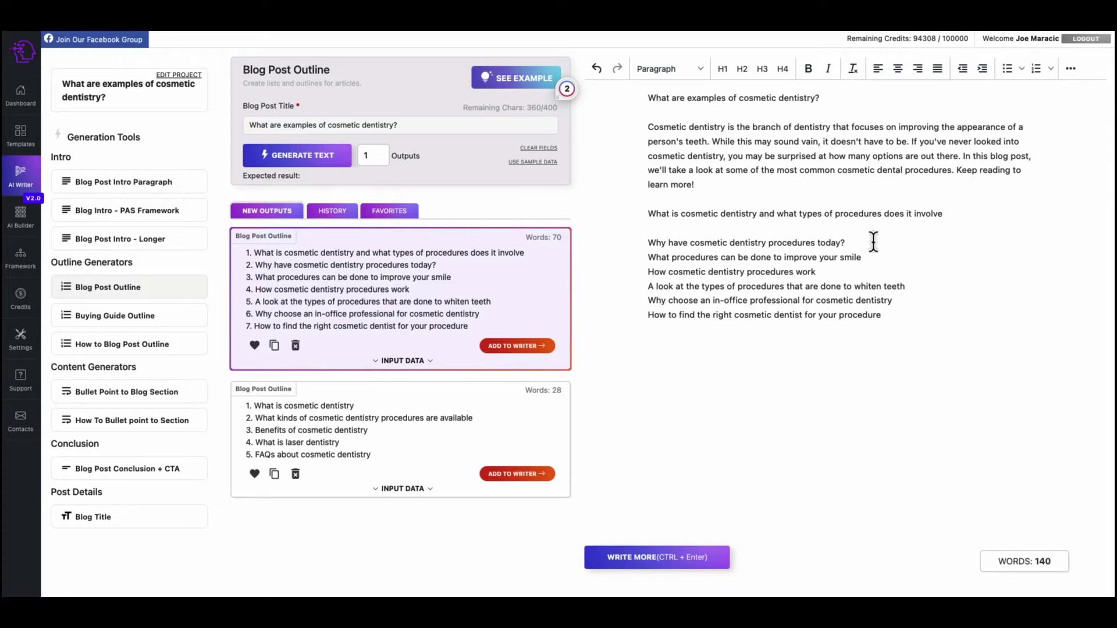
left_click(873, 243)
key("Return")
left_click(867, 272)
key("Return")
left_click(827, 299)
key("Return")
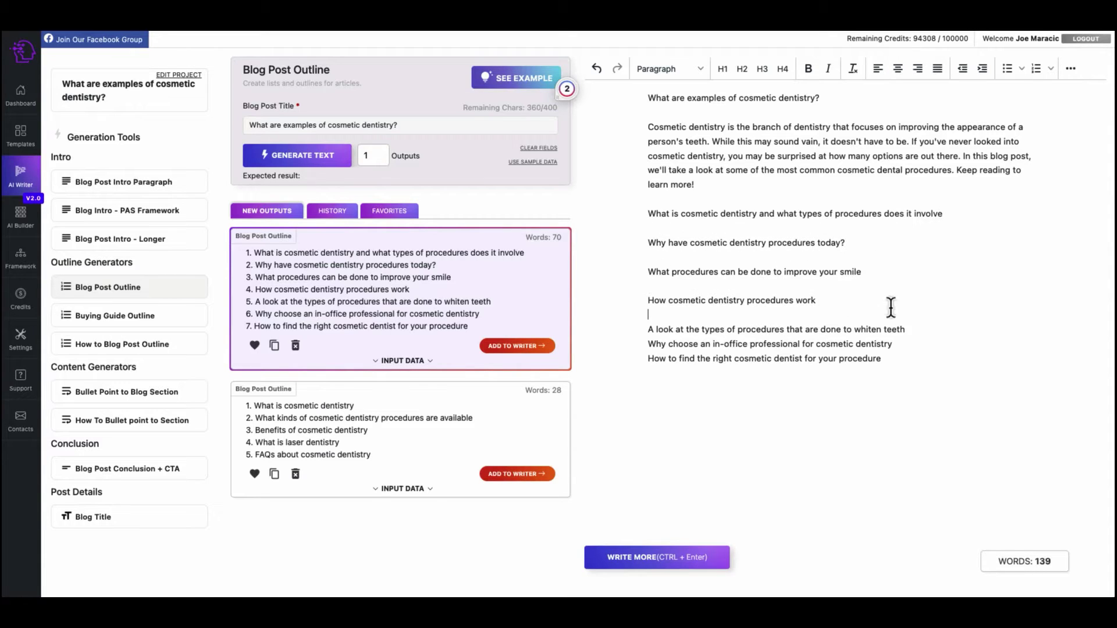
left_click(906, 329)
key("Return")
left_click(898, 359)
key("Return")
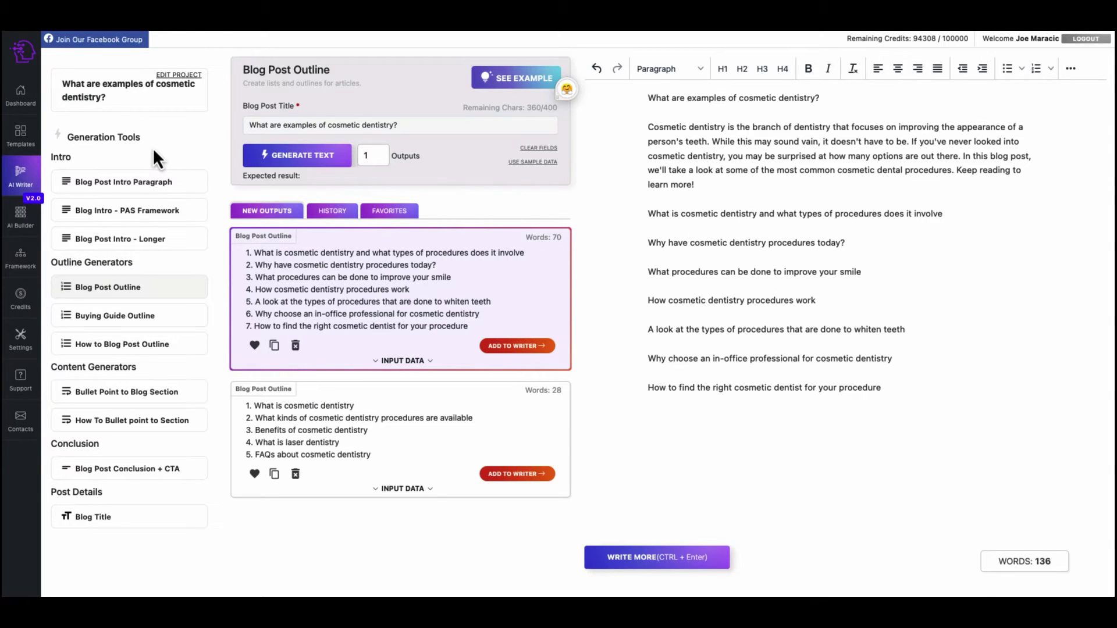
- Generate a Bullet Point to Blog Section draft from the first outline point and insert it beneath that point
left_click(123, 395)
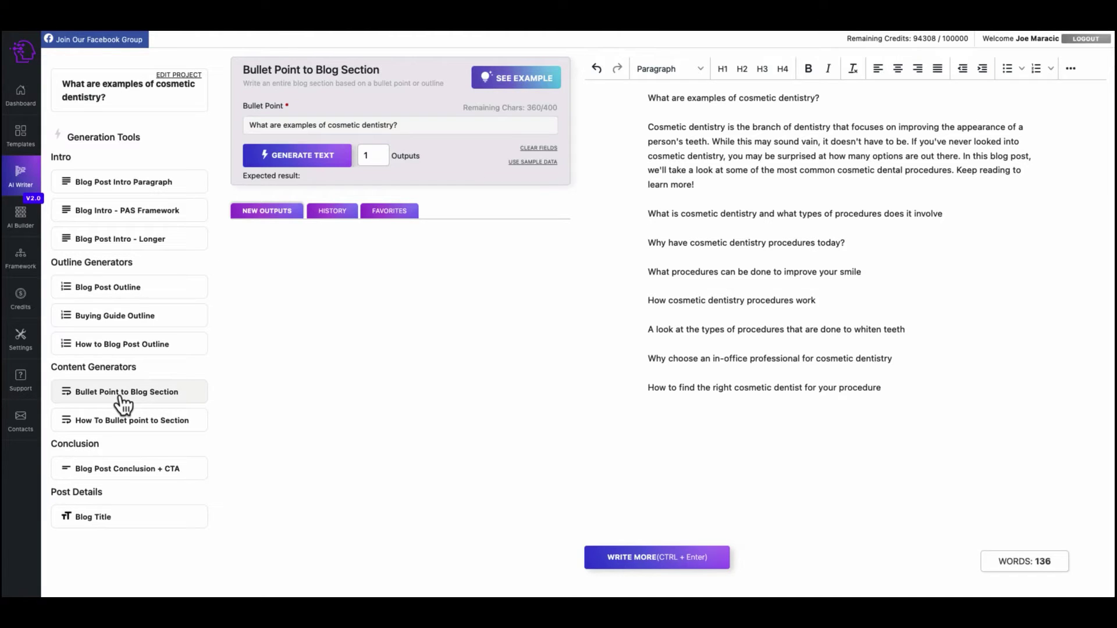
triple_click(777, 210)
left_click(768, 189)
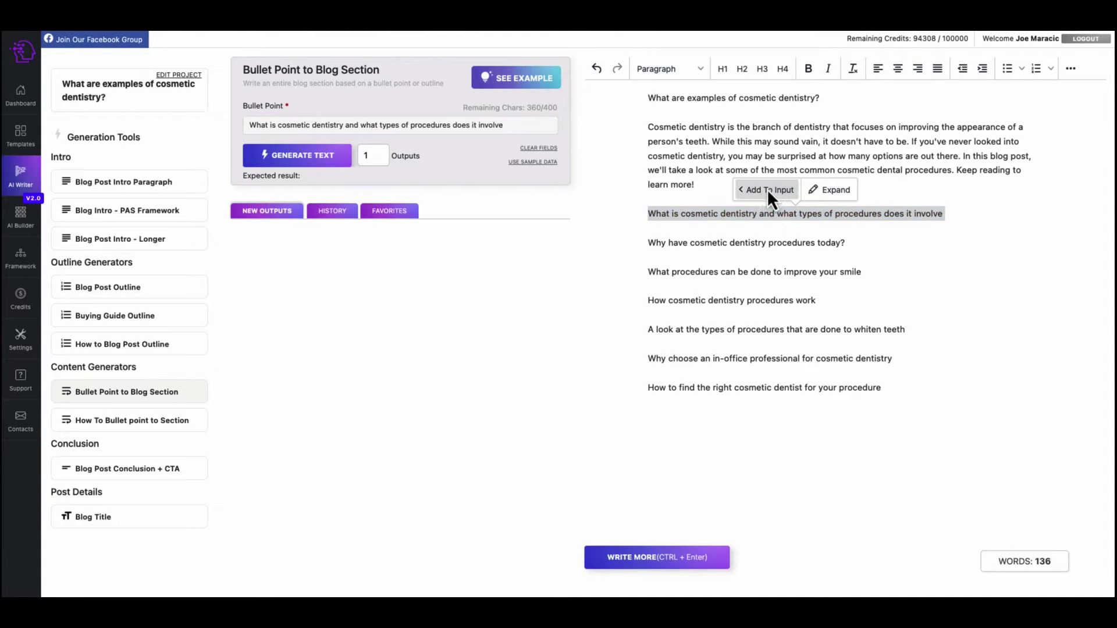
left_click(308, 154)
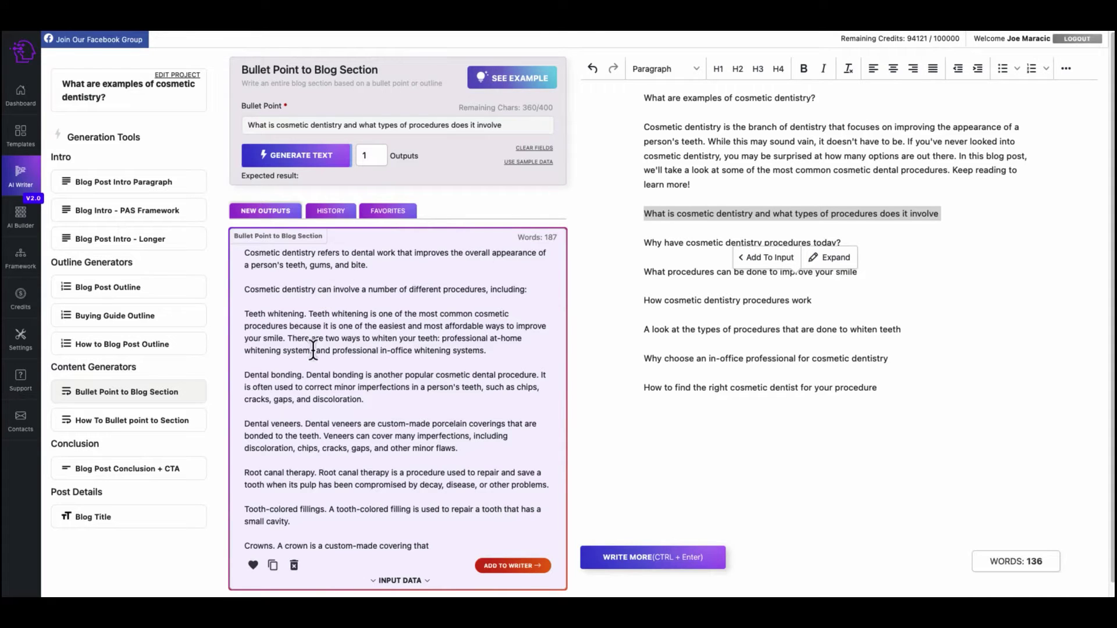
scroll(277, 376, "down", 1)
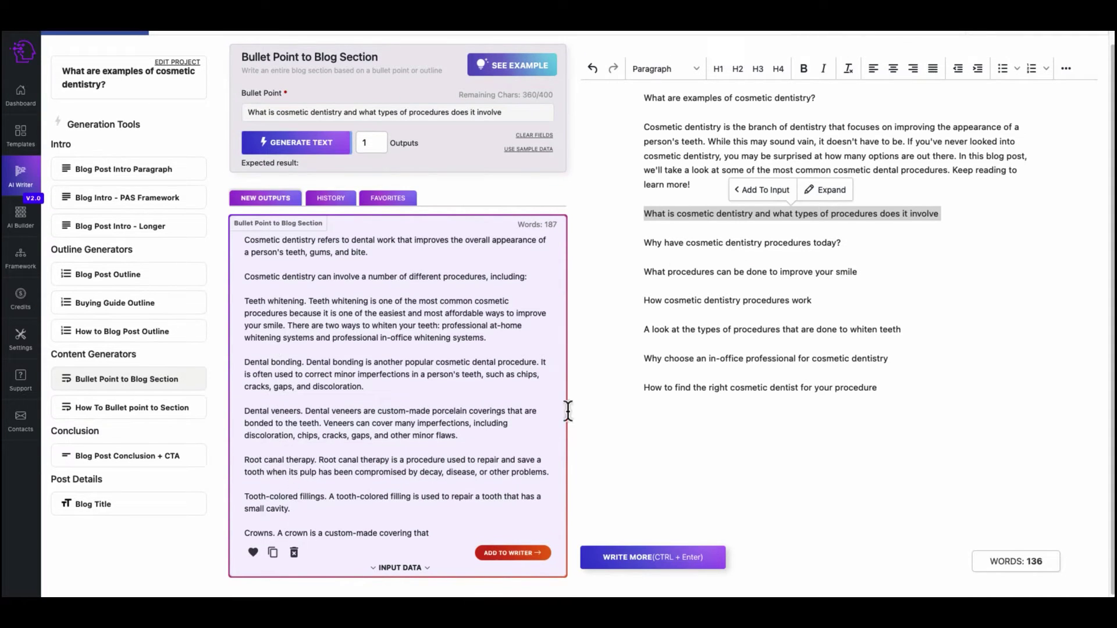
left_click(938, 214)
key("Return")
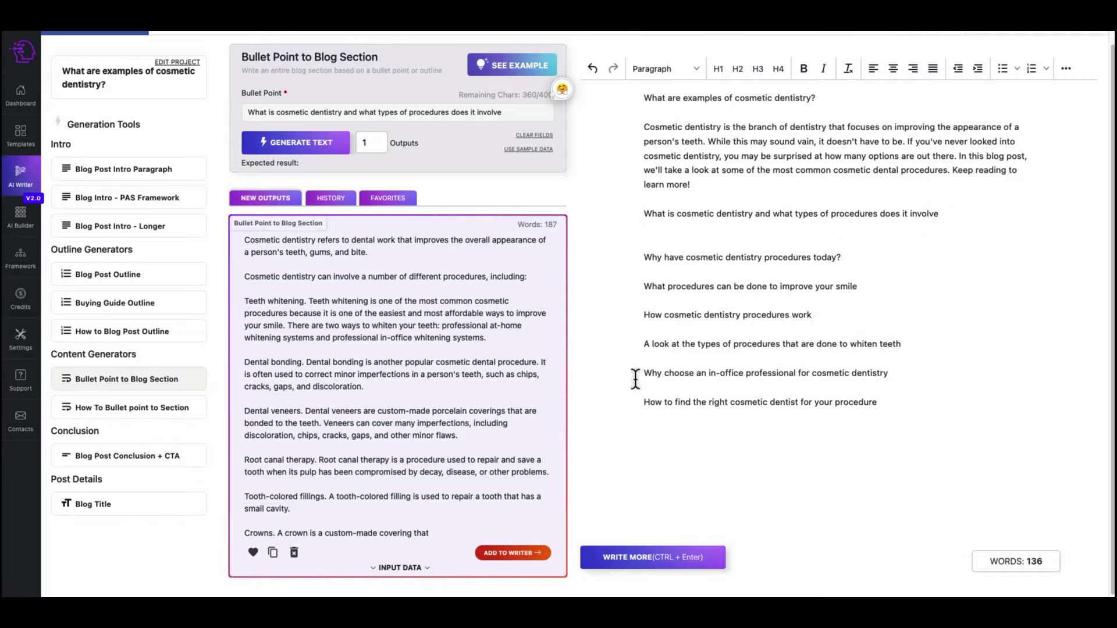
left_click(512, 553)
scroll(744, 140, "up", 1)
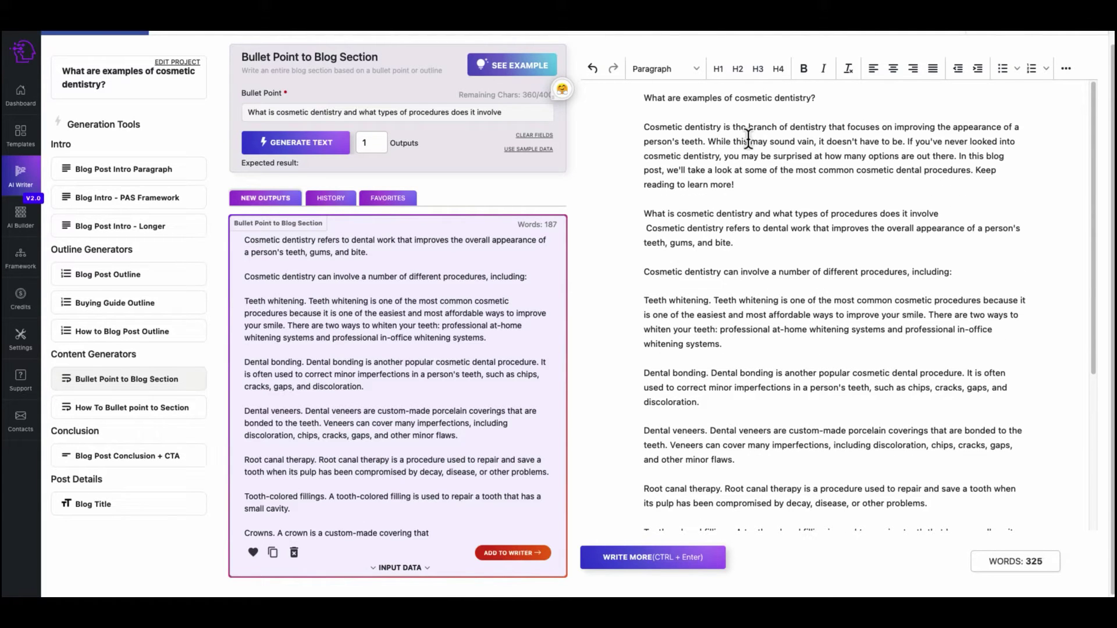
- Make the post title an H1 heading and the first outline point an H2 heading
triple_click(698, 98)
left_click(719, 68)
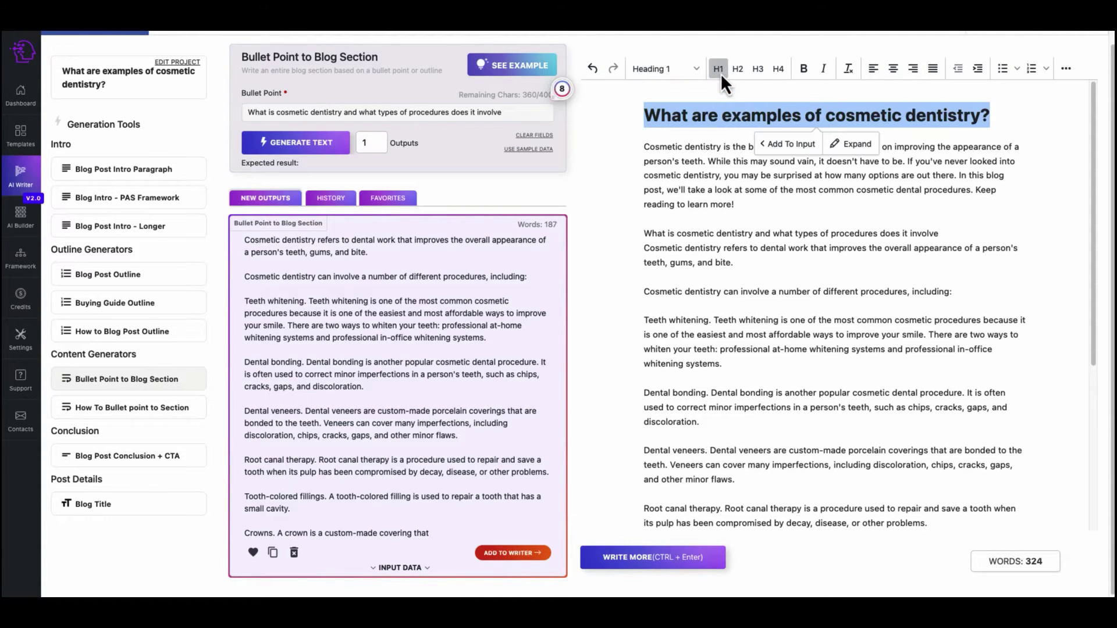
triple_click(684, 235)
left_click(739, 70)
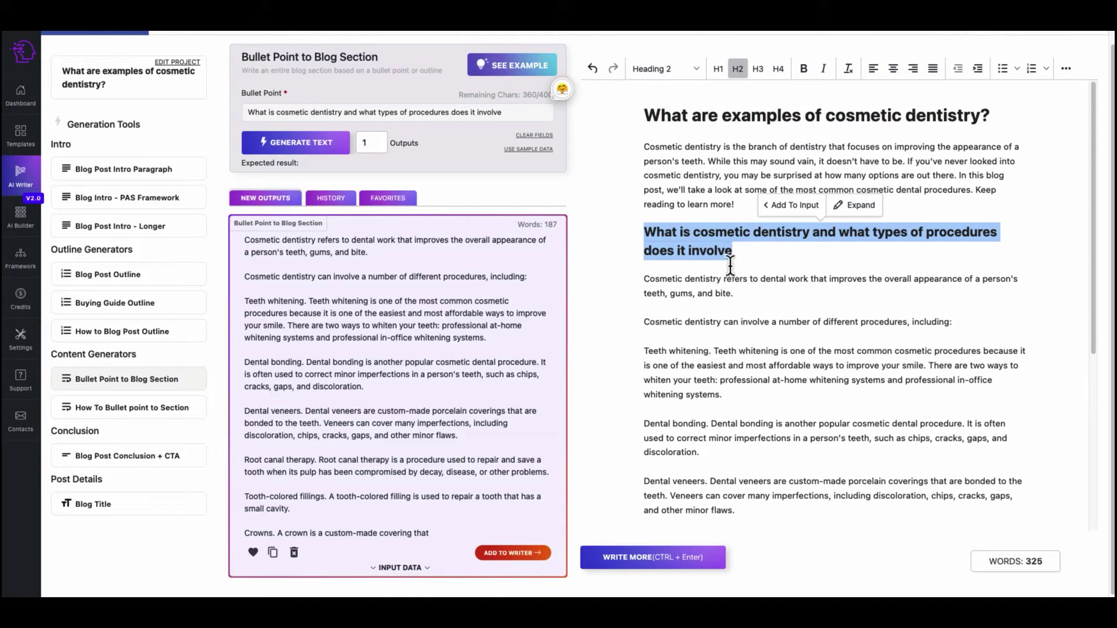
- Bold the Teeth whitening, Dental bonding and Dental veneers labels
scroll(712, 347, "down", 1)
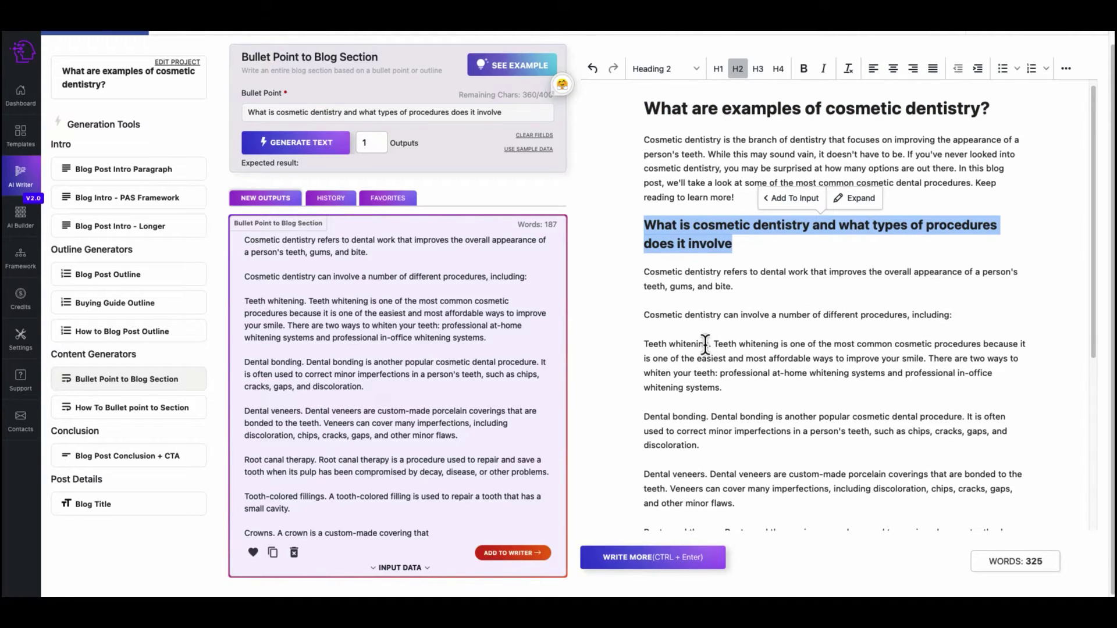
left_click_drag(711, 344, 644, 344)
key("ctrl+b")
left_click_drag(707, 416, 644, 416)
key("ctrl+b")
scroll(775, 398, "down", 1)
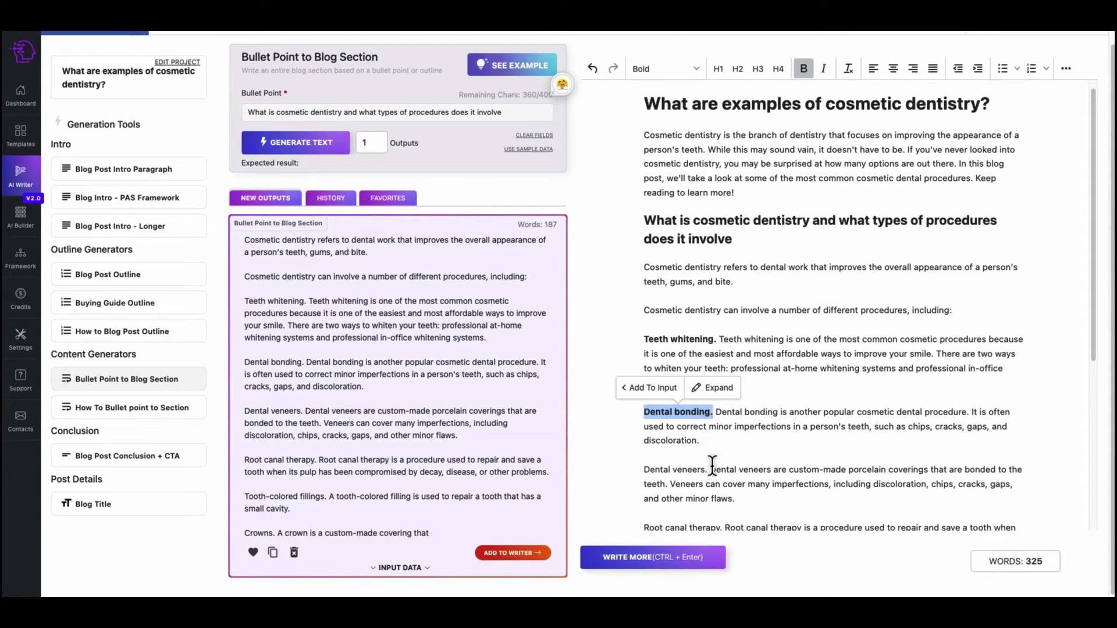
left_click_drag(711, 471, 644, 471)
key("ctrl+b")
- Bold the Root canal therapy, Tooth-colored fillings and Crowns labels
scroll(715, 469, "down", 3)
left_click_drag(729, 459, 645, 459)
key("ctrl+b")
left_click(790, 456)
scroll(800, 435, "down", 1)
left_click_drag(735, 485, 644, 485)
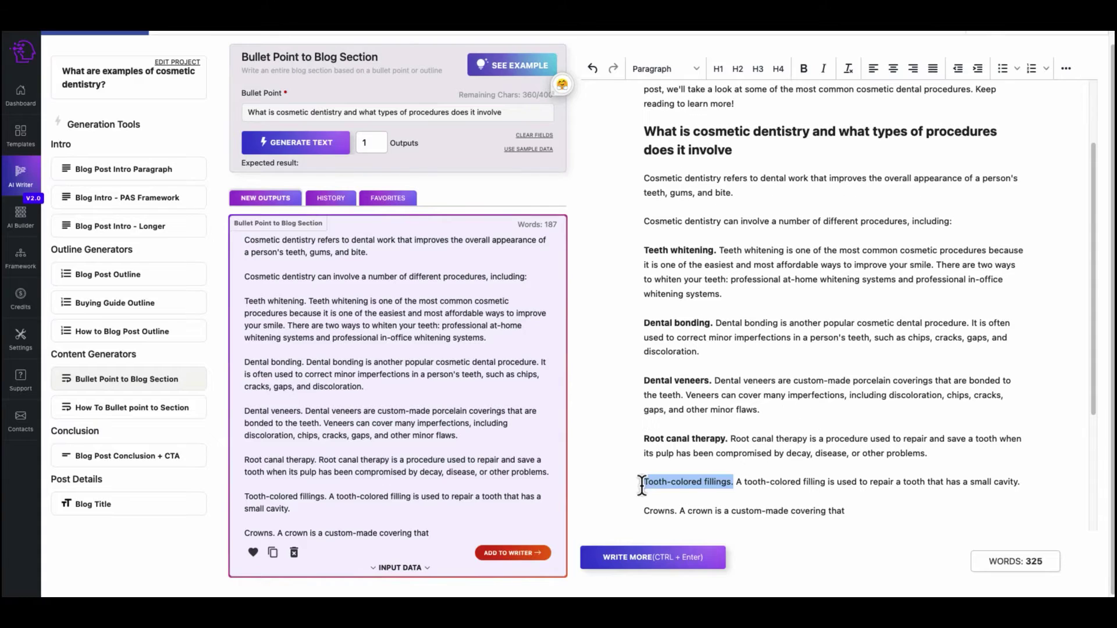
key("ctrl+b")
scroll(675, 445, "down", 3)
left_click(676, 442)
left_click_drag(676, 442, 644, 442)
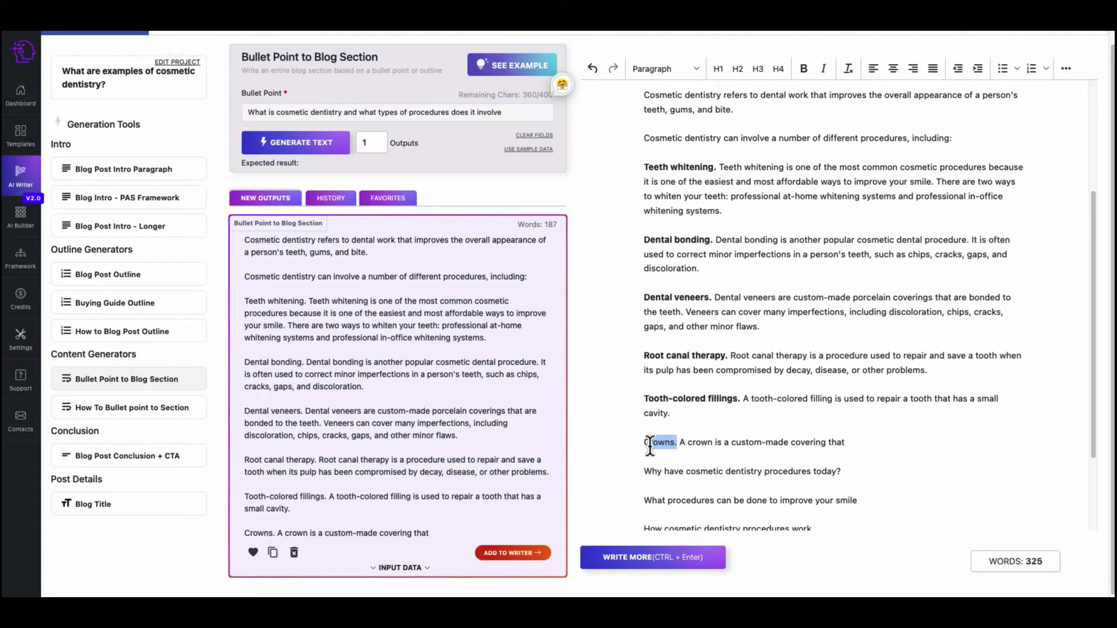
key("ctrl+b")
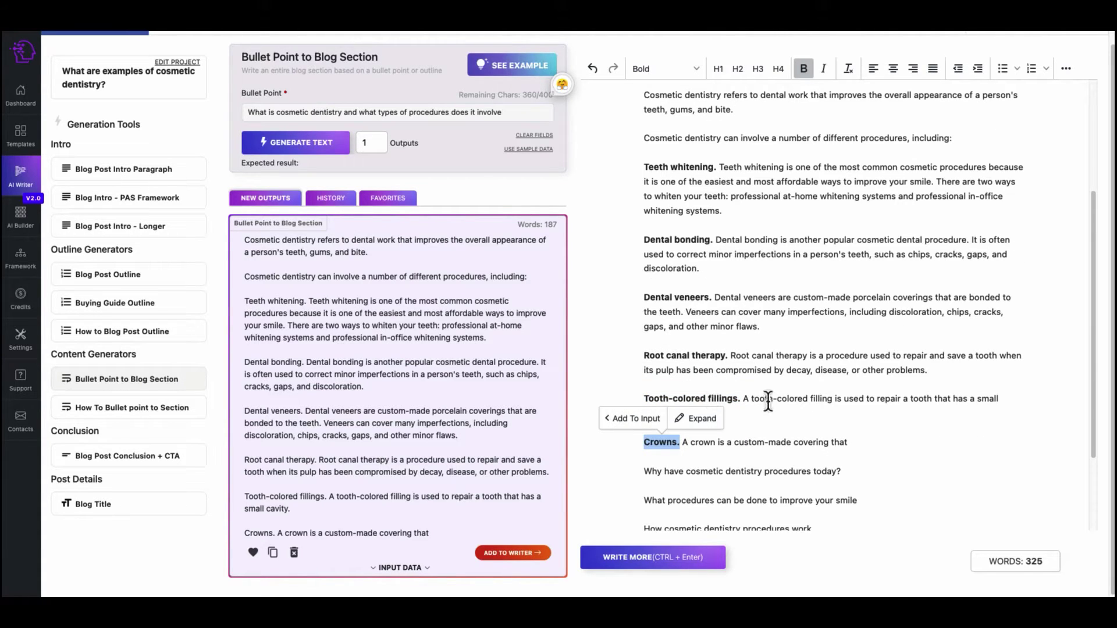
left_click(795, 400)
scroll(741, 418, "down", 1)
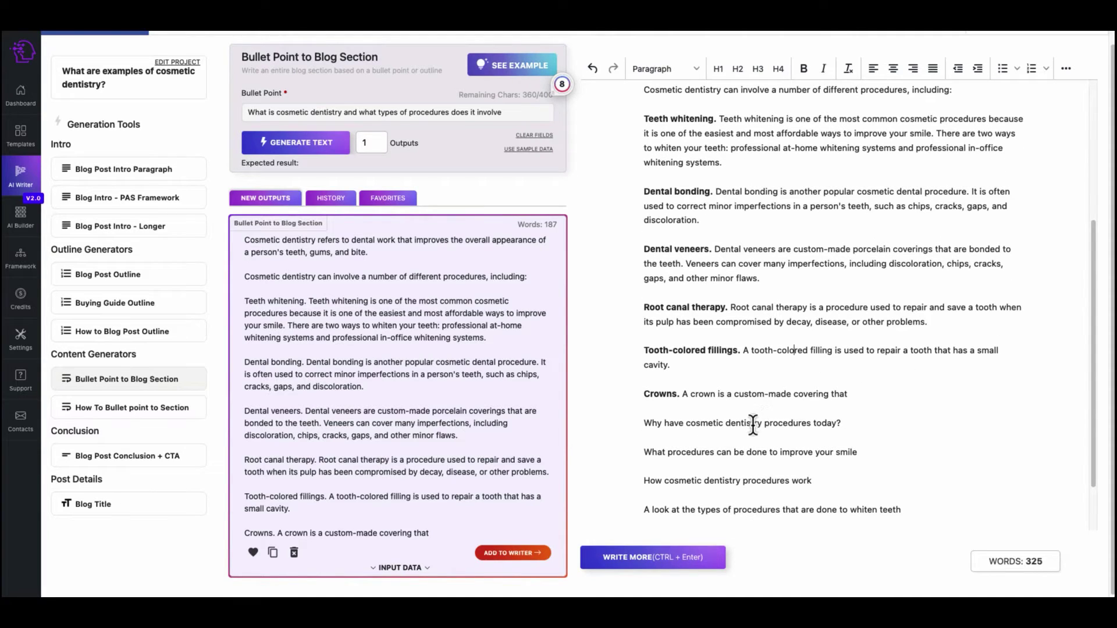
- Generate a section from 'Why have cosmetic dentistry procedures today?' and load the next outline line as input
triple_click(686, 425)
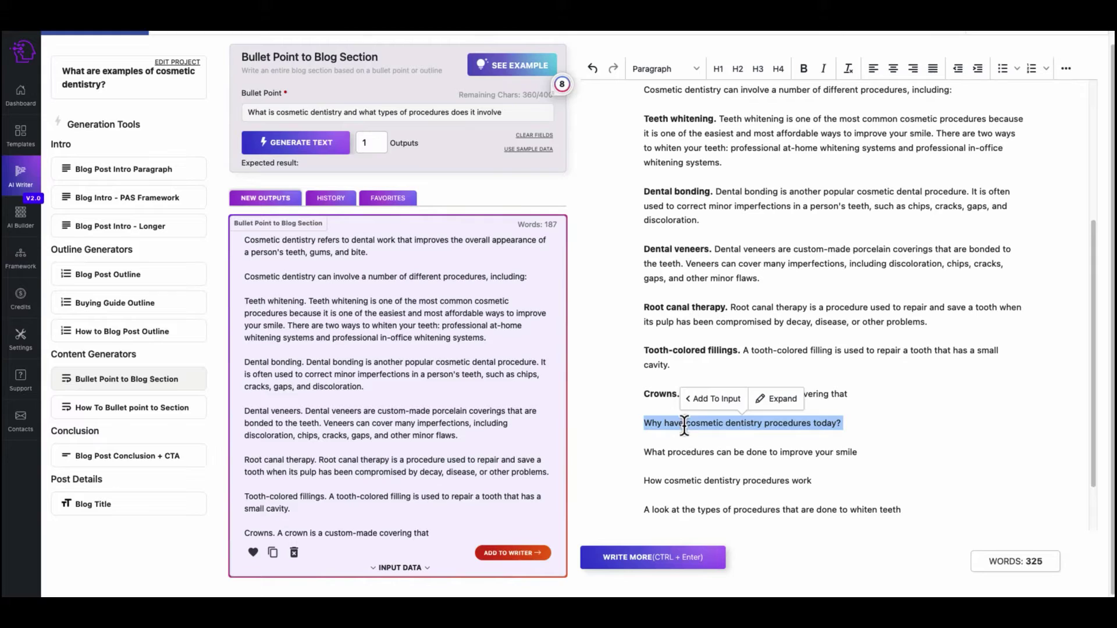
left_click(718, 398)
left_click(291, 142)
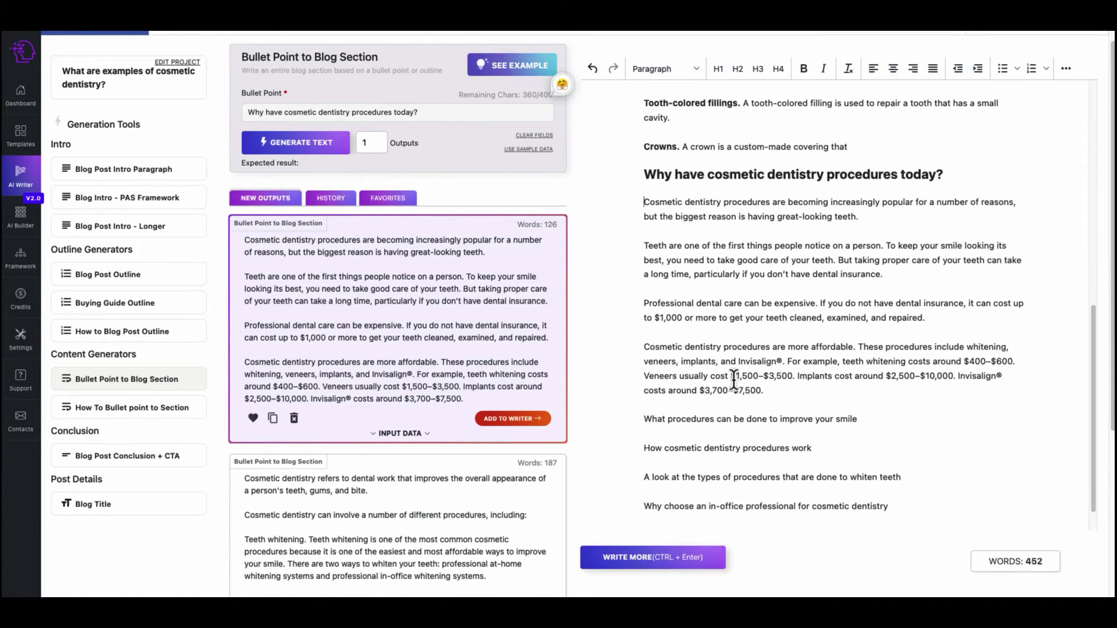
left_click(731, 397)
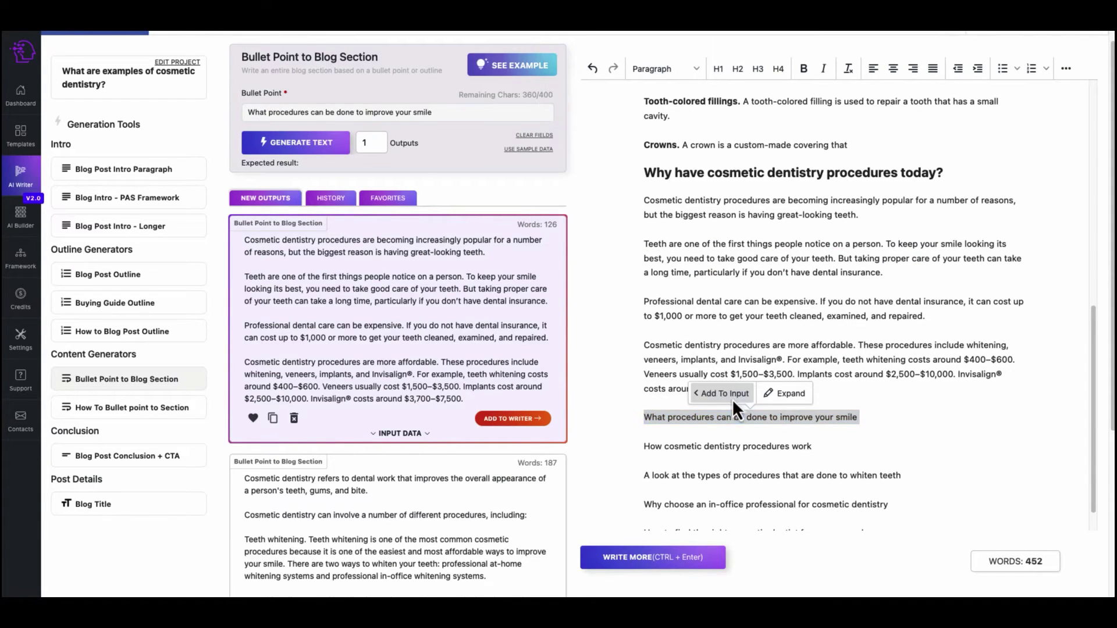
- Insert a generated procedures section below 'What procedures can be done to improve your smile', made H2
left_click(321, 149)
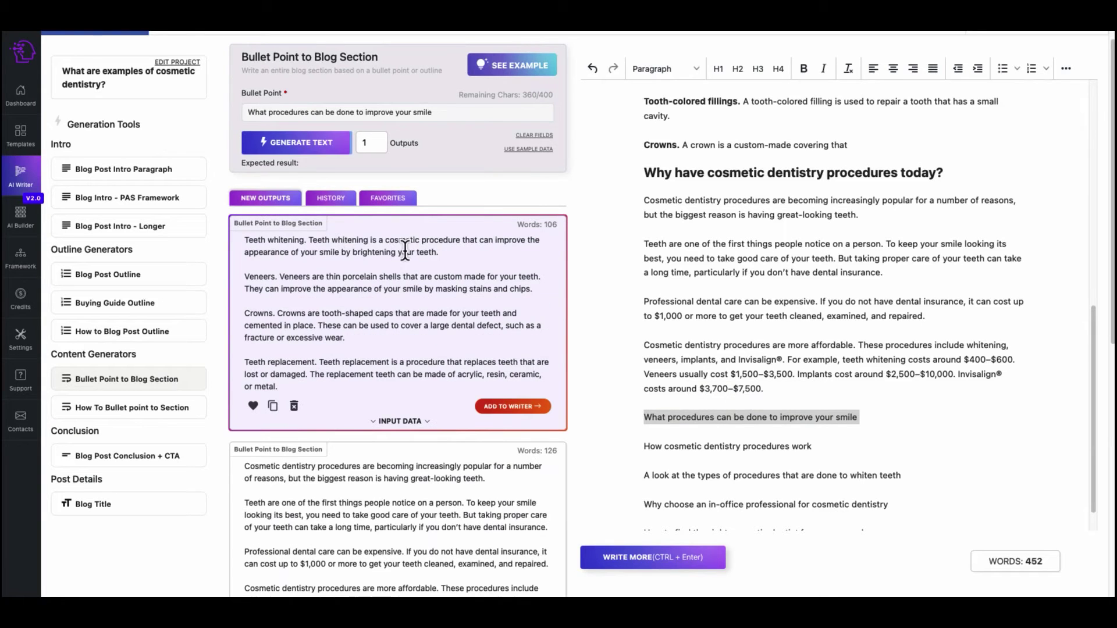
scroll(757, 300, "up", 5)
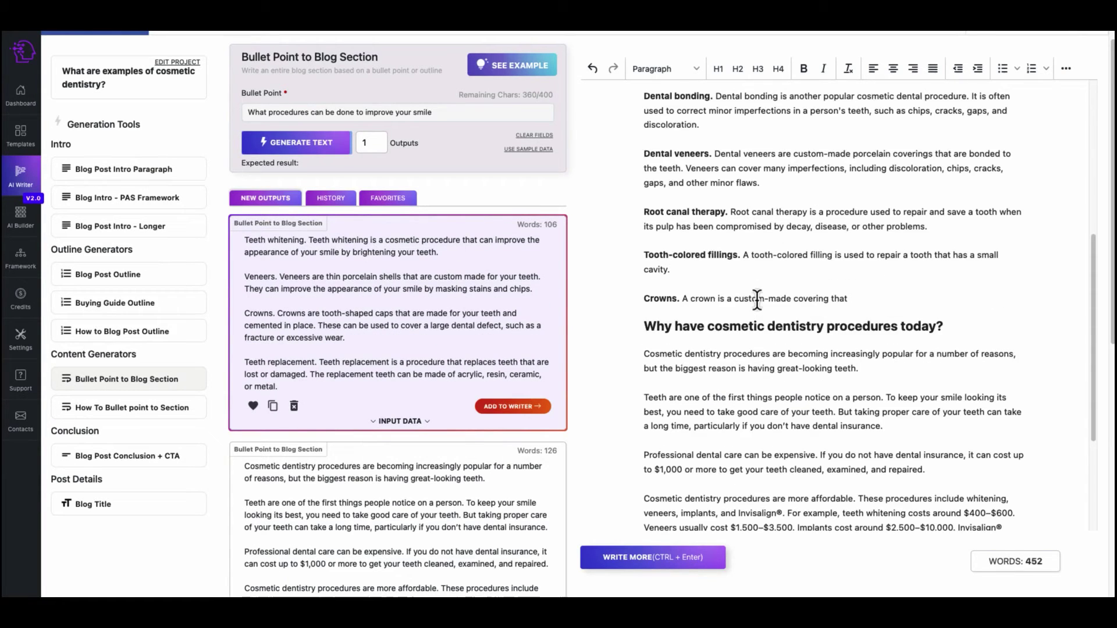
scroll(707, 263, "down", 5)
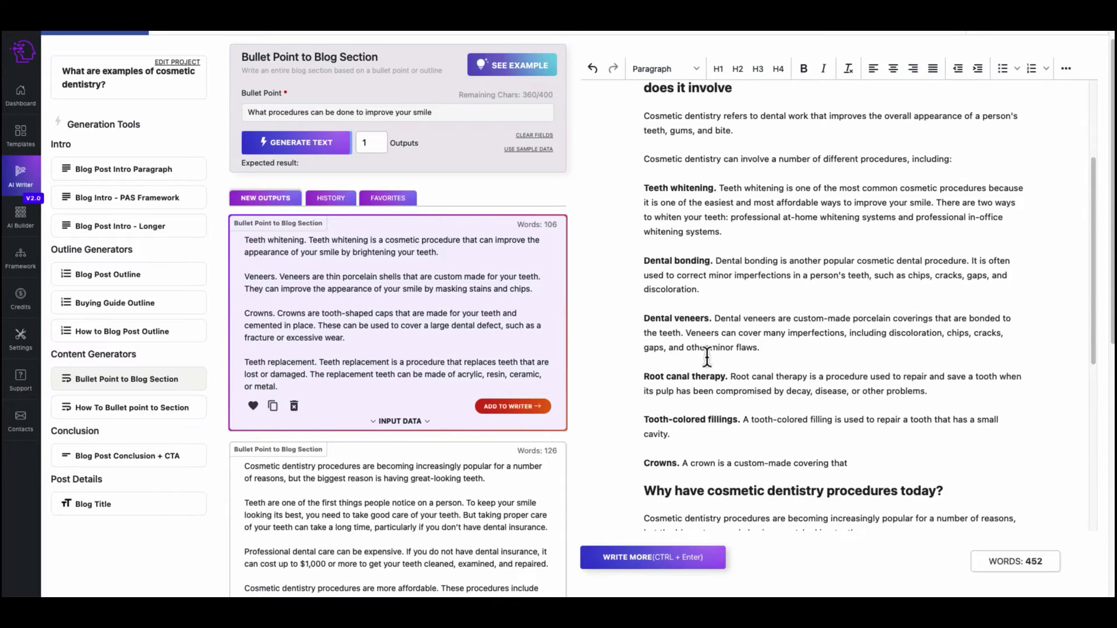
left_click(872, 421)
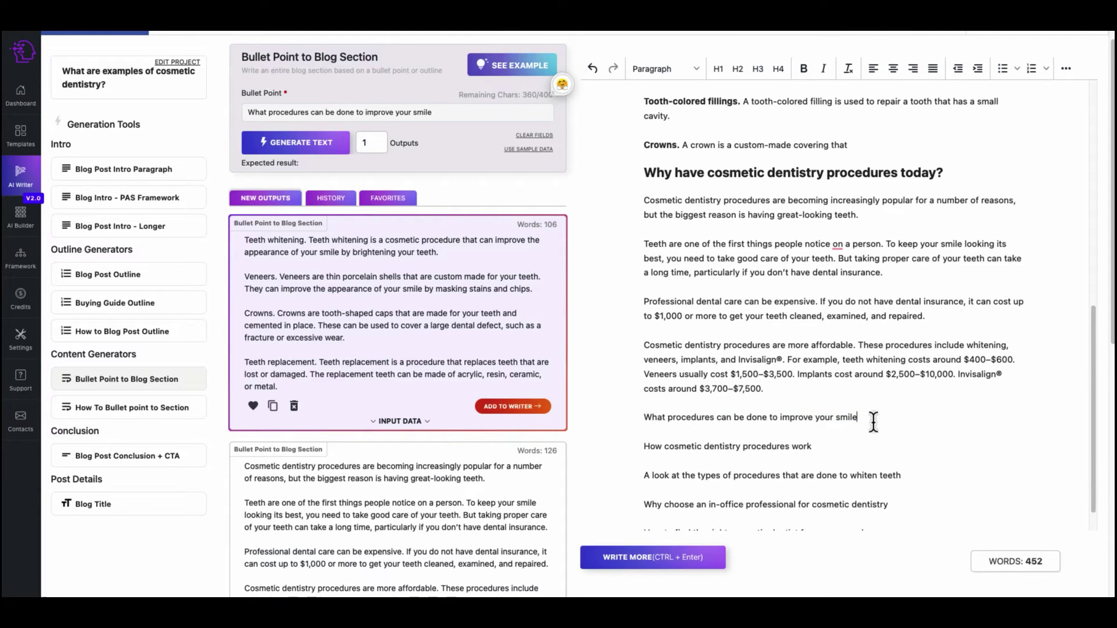
key("Return")
left_click(513, 407)
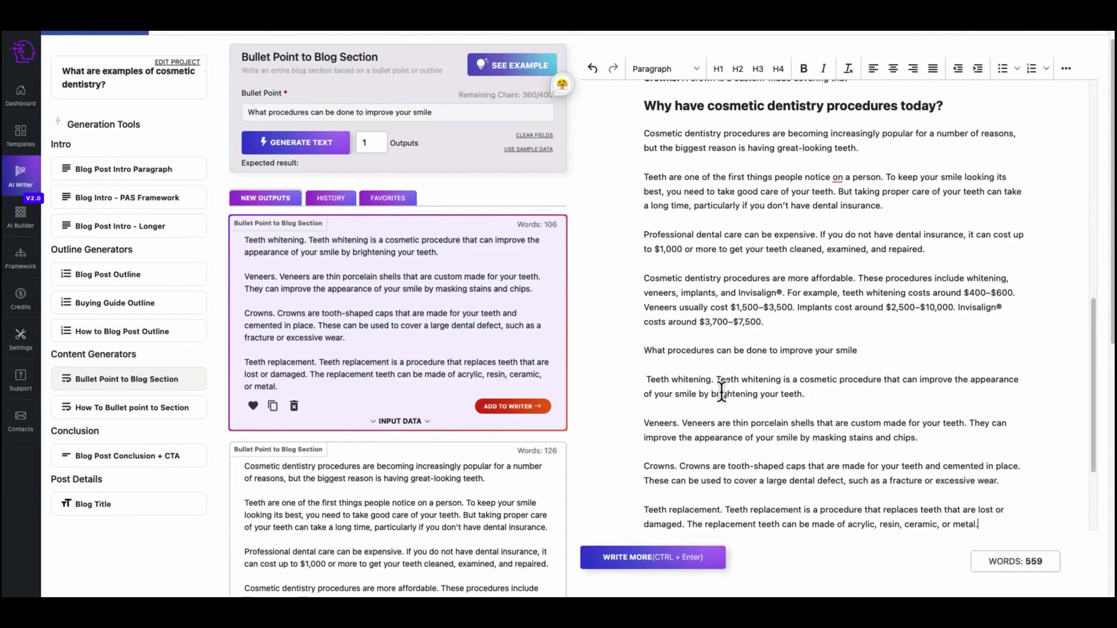
scroll(718, 391, "down", 1)
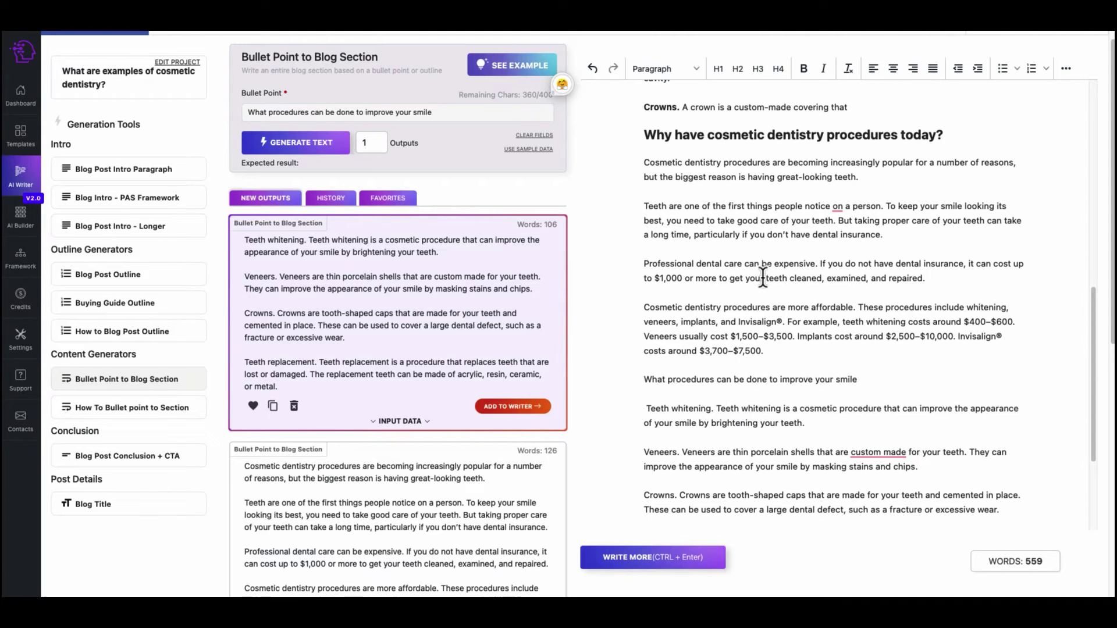
triple_click(705, 380)
left_click(739, 70)
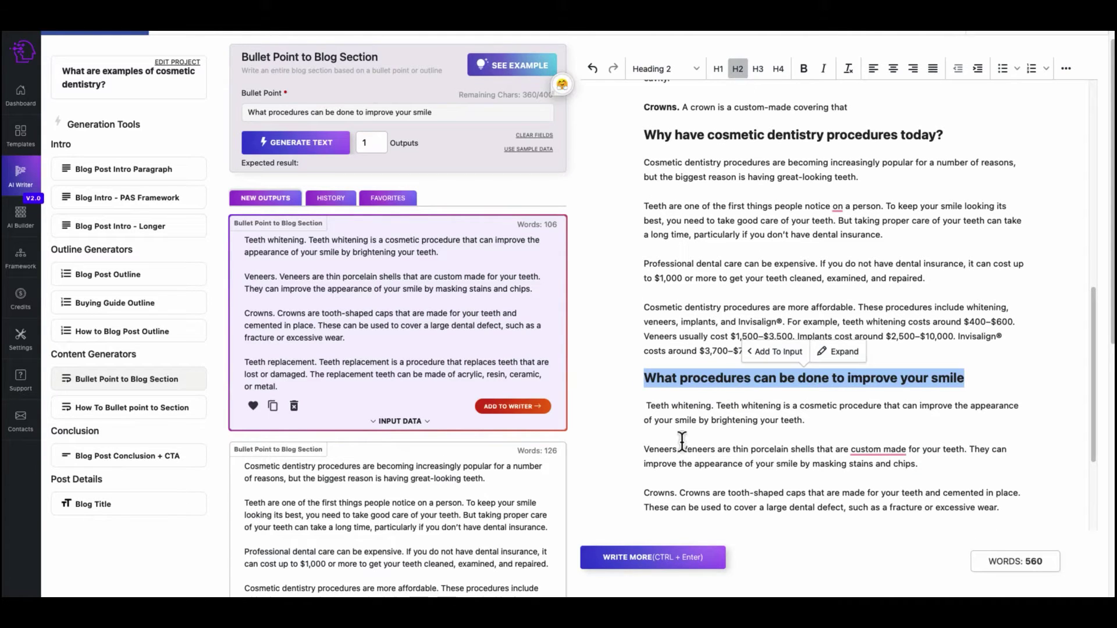
- Bold the four procedure labels, including Crowns and Teeth replacement, then load 'How cosmetic dentistry procedures work' as input
left_click_drag(679, 449, 644, 450)
left_click(804, 68)
scroll(815, 349, "down", 2)
left_click_drag(679, 363, 644, 363)
key("ctrl+b")
left_click_drag(728, 405, 643, 406)
key("ctrl+b")
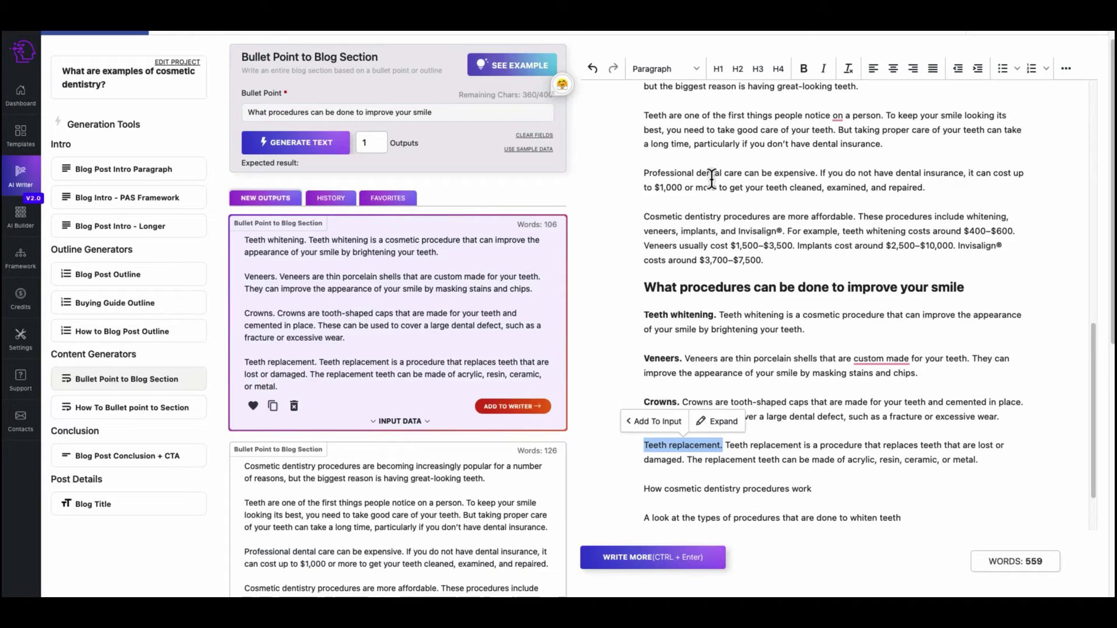
scroll(797, 416, "down", 1)
left_click_drag(814, 412, 643, 412)
left_click(704, 388)
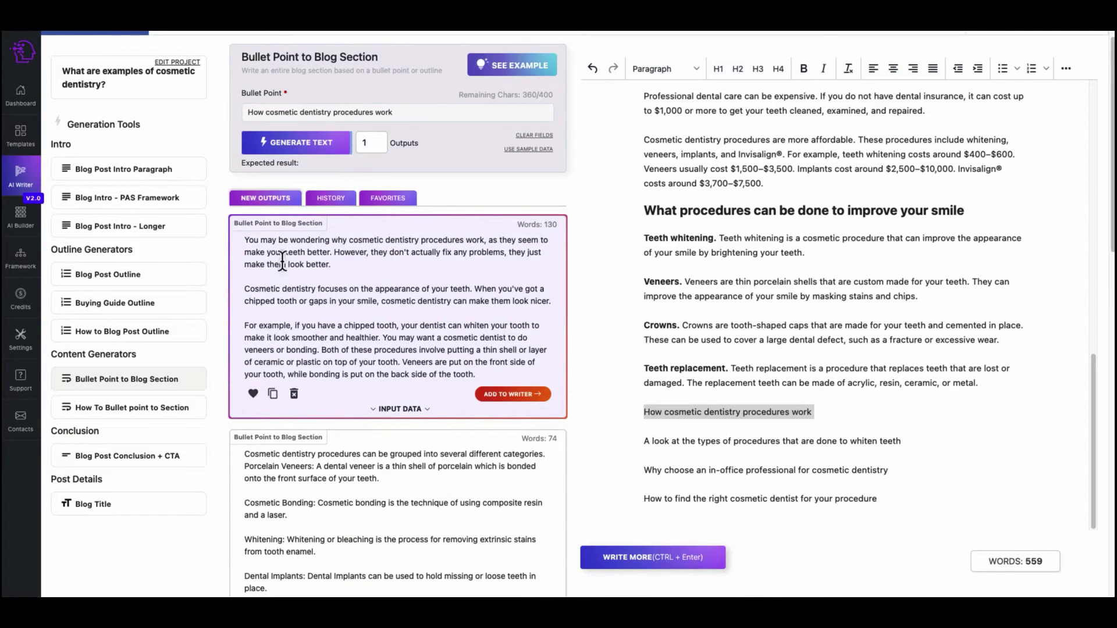
- Insert the 130-word procedures section, then add a generated teeth-whitening section under an H2 heading
left_click(513, 394)
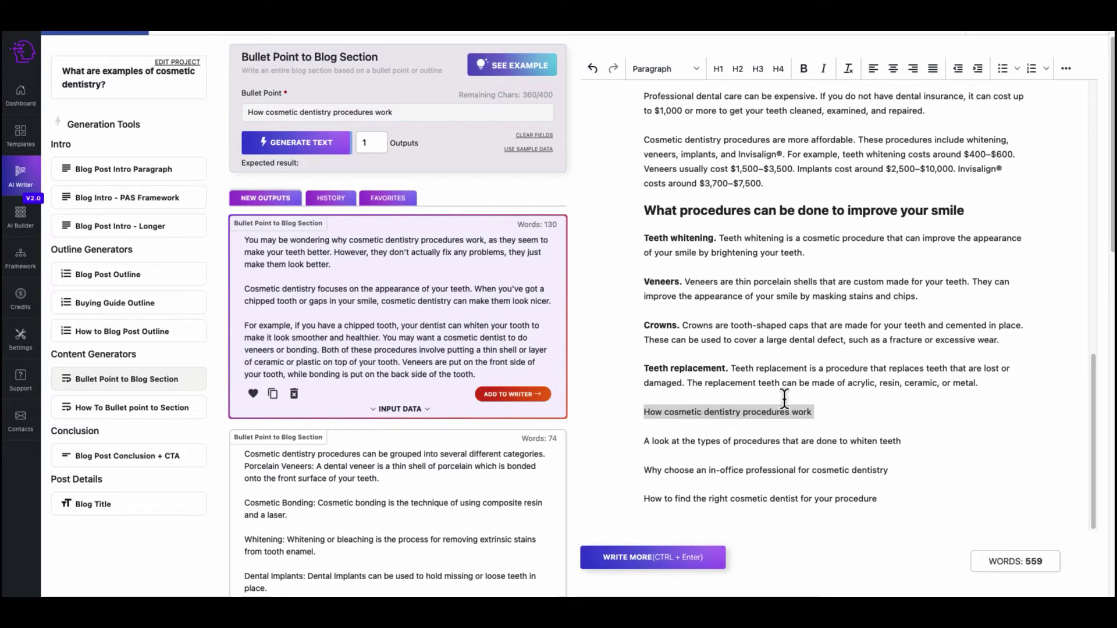
left_click(744, 417)
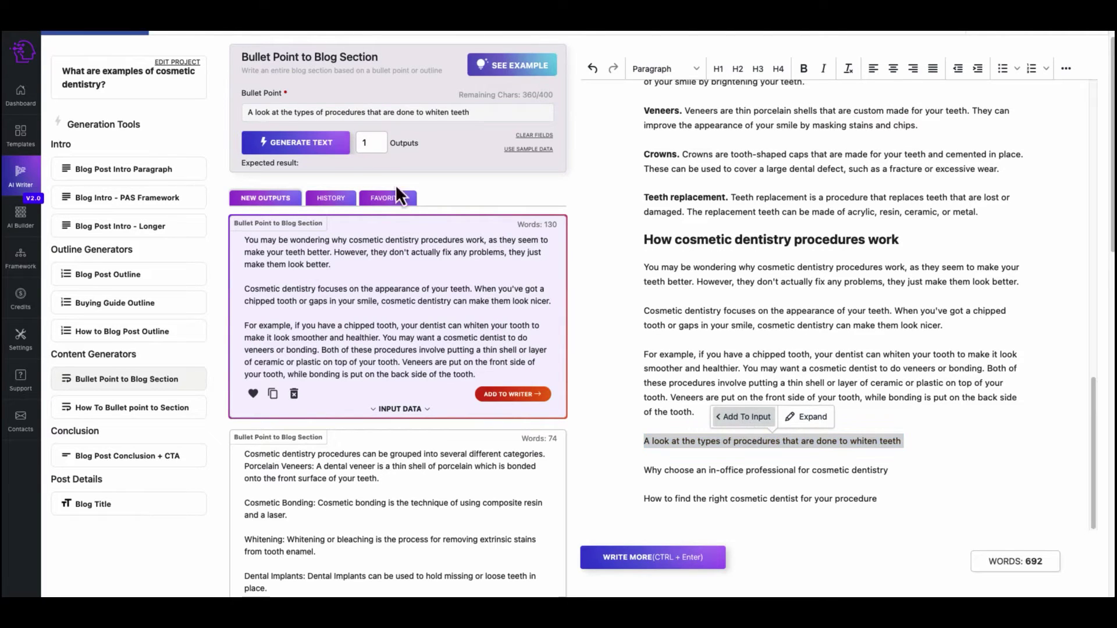
left_click(285, 142)
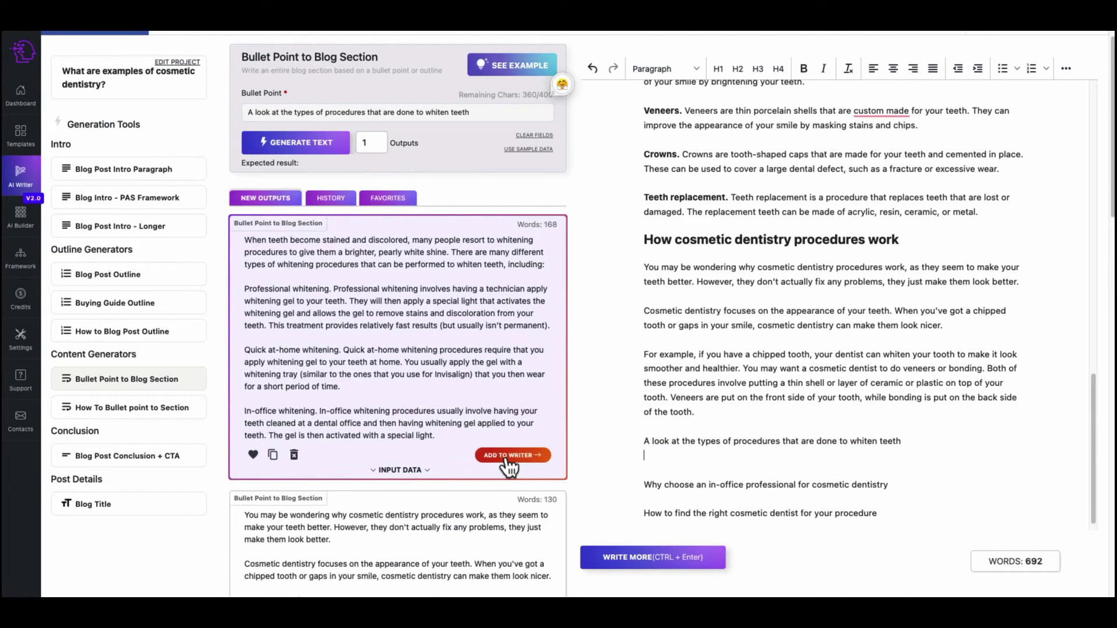
left_click(510, 456)
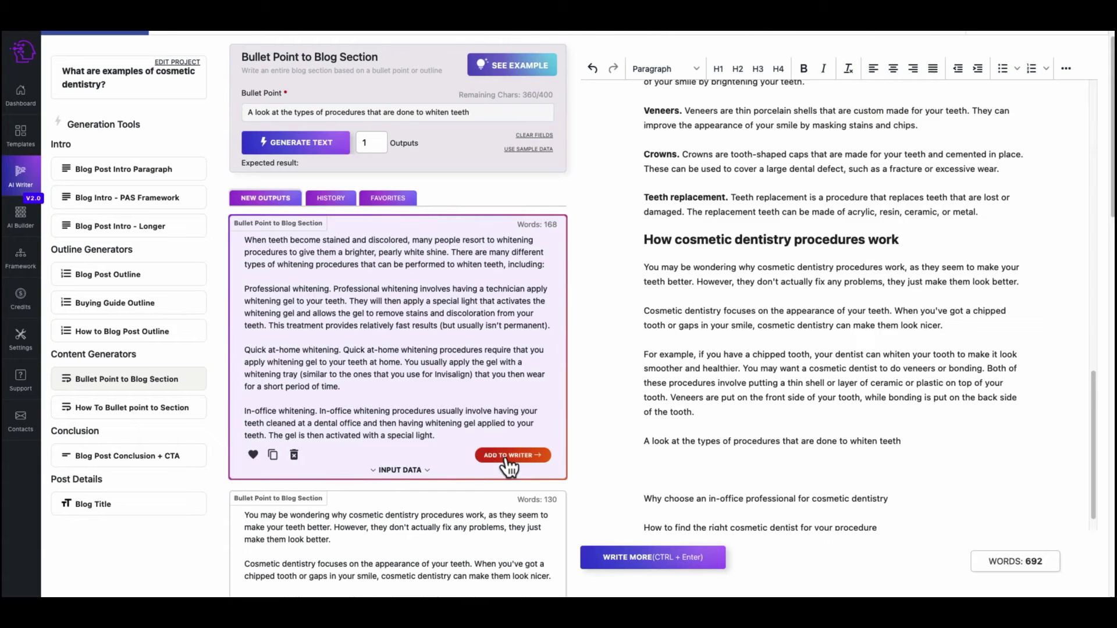
left_click(738, 69)
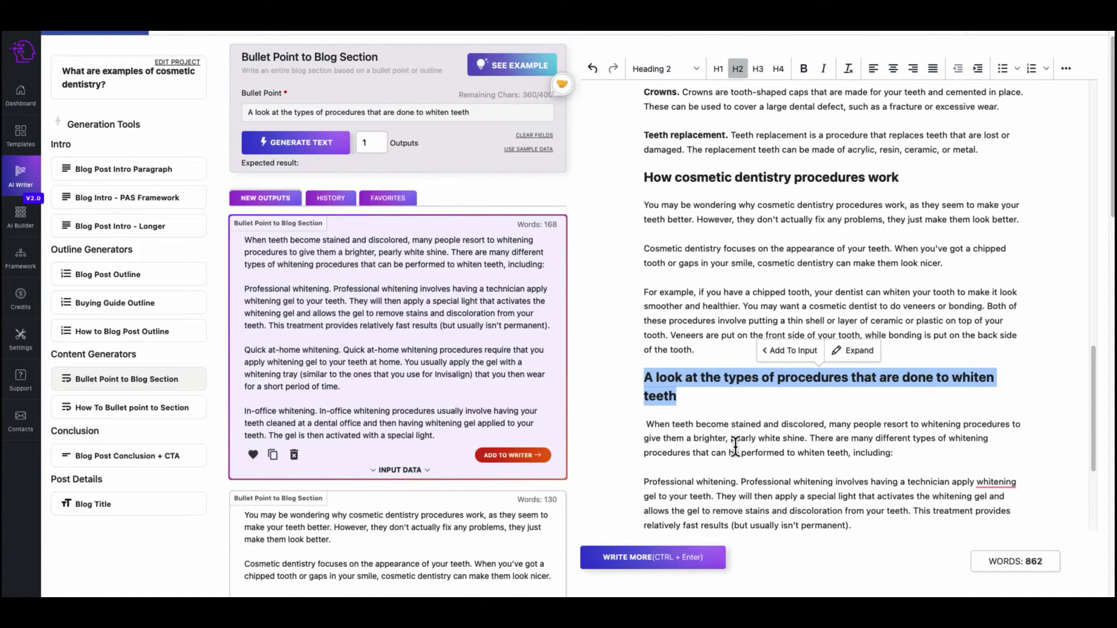
- Select the 'Why choose an in-office professional' outline line
scroll(736, 447, "down", 5)
left_click(793, 429)
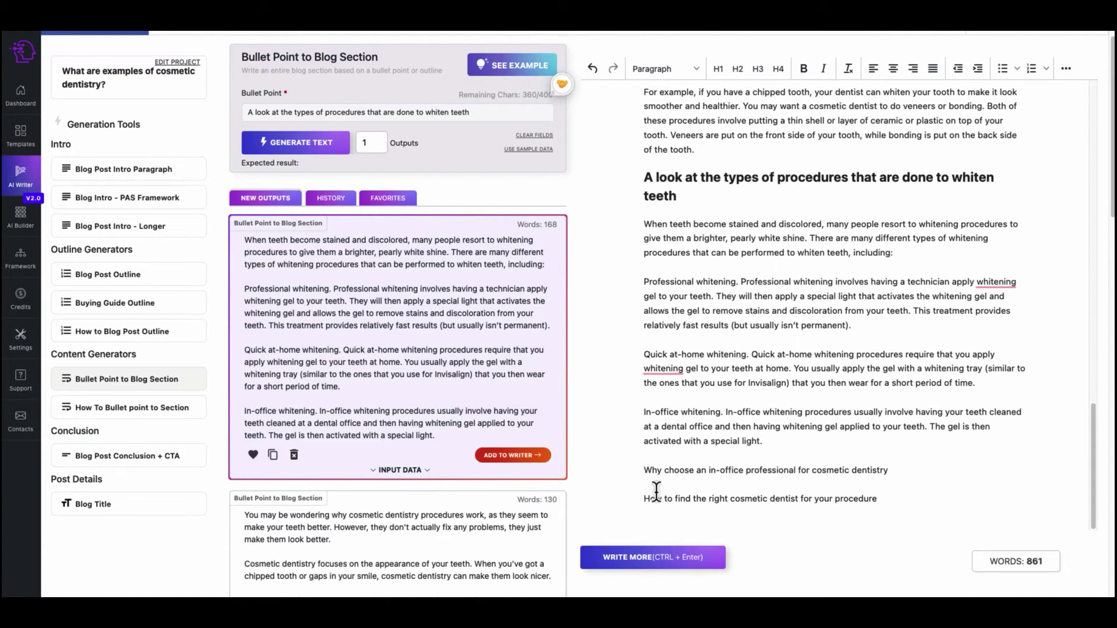
double_click(715, 471)
triple_click(712, 470)
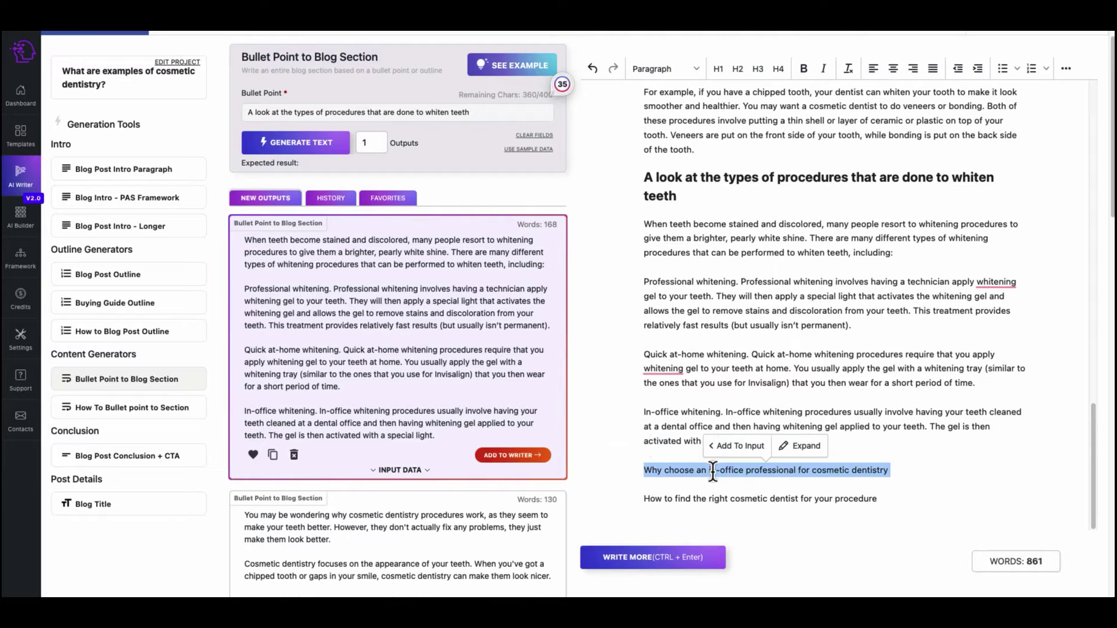
- Generate and insert the 165-word in-office professional section, making its line an H2 heading
left_click(736, 446)
left_click(300, 143)
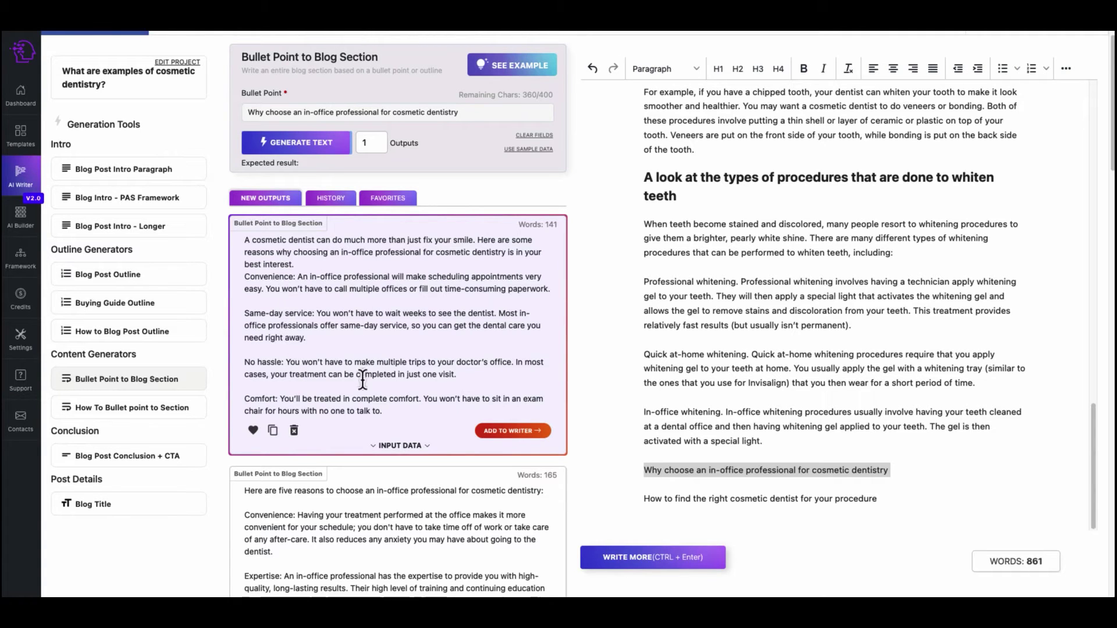
scroll(363, 381, "down", 5)
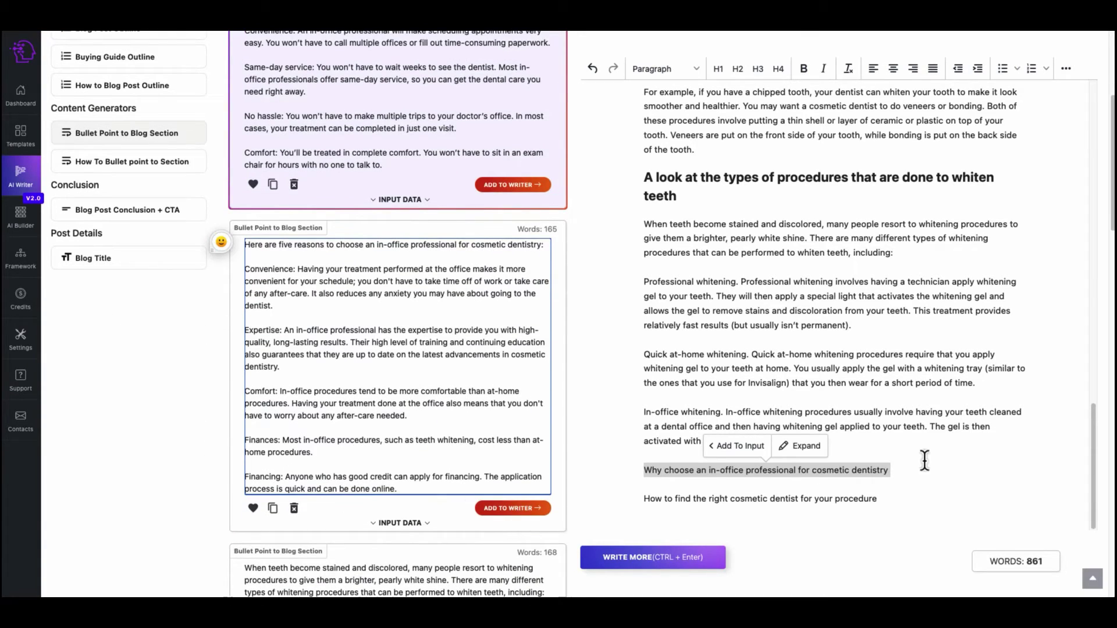
left_click(749, 468)
left_click(527, 508)
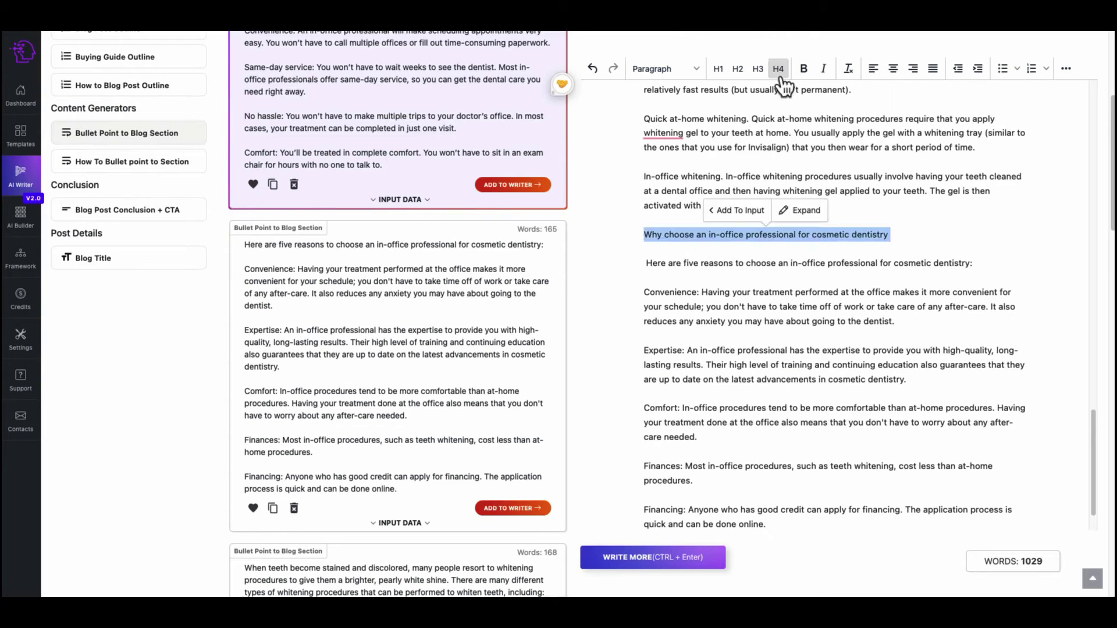
left_click(738, 68)
- Bold the labels Convenience:, Expertise:, Comfort:, Finances: and Financing: in that section
left_click_drag(700, 289, 643, 290)
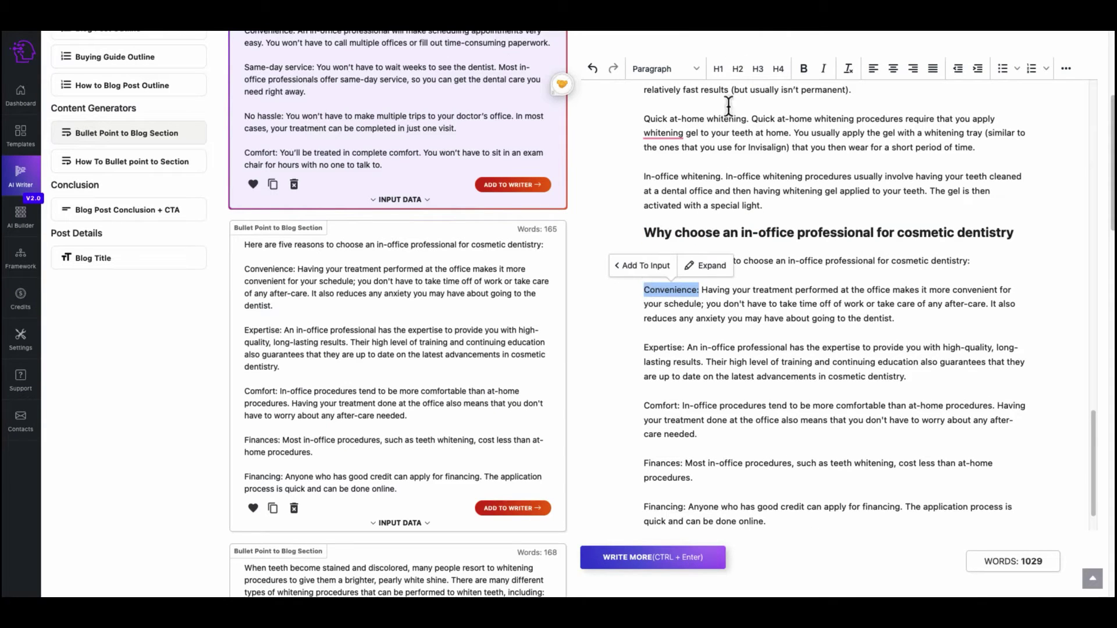
left_click(803, 69)
left_click_drag(688, 348, 643, 348)
left_click(803, 69)
left_click_drag(679, 405, 645, 406)
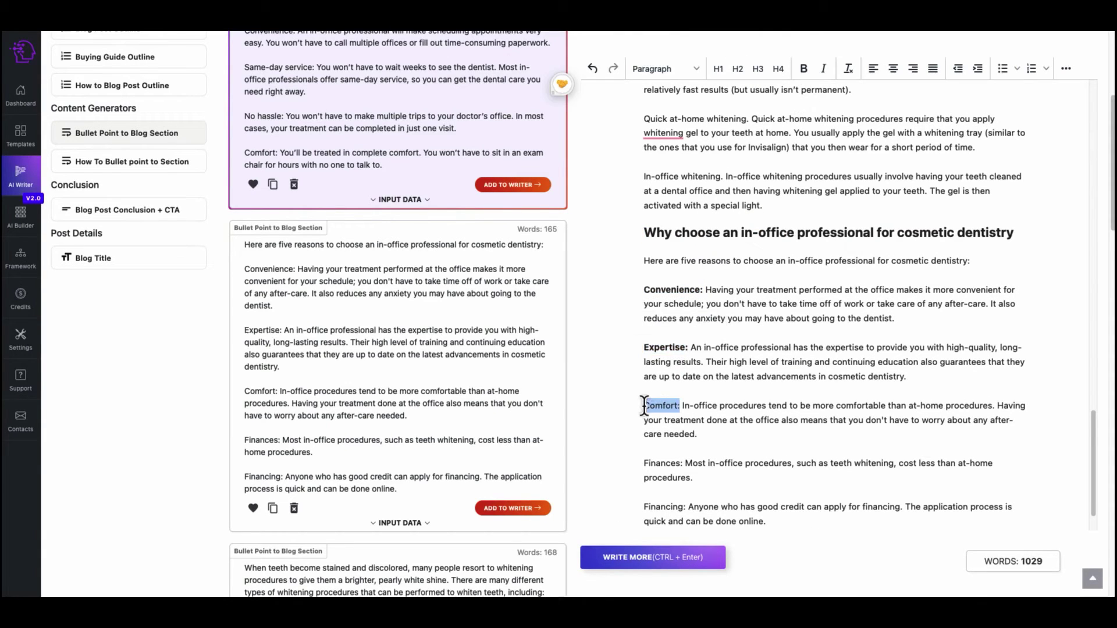
left_click(803, 70)
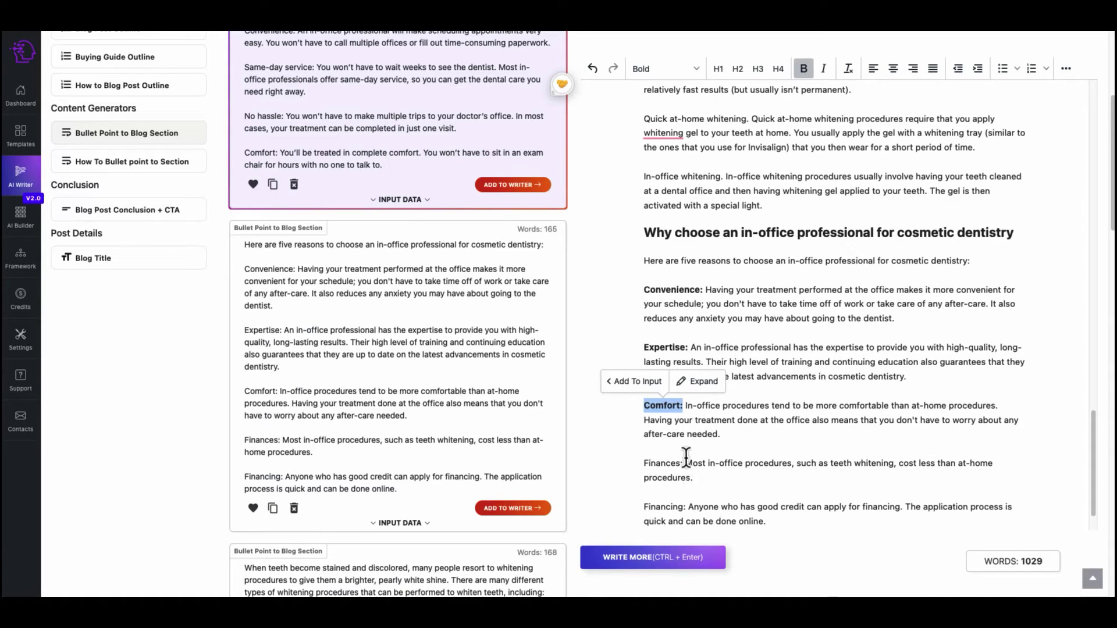
left_click_drag(684, 465, 644, 464)
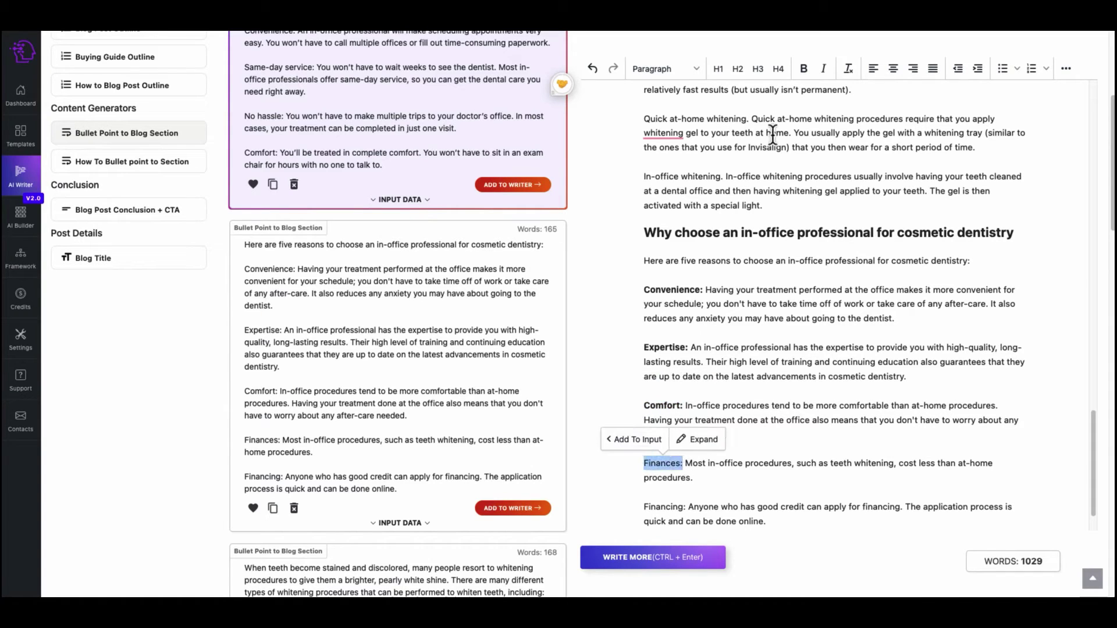
left_click(803, 69)
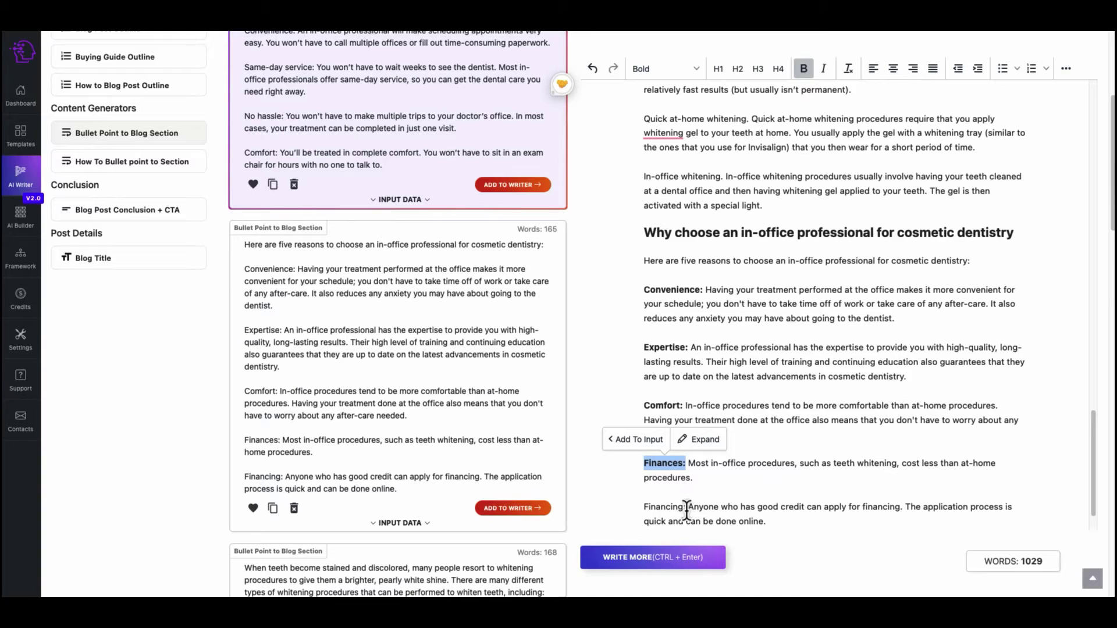
left_click_drag(687, 508, 644, 508)
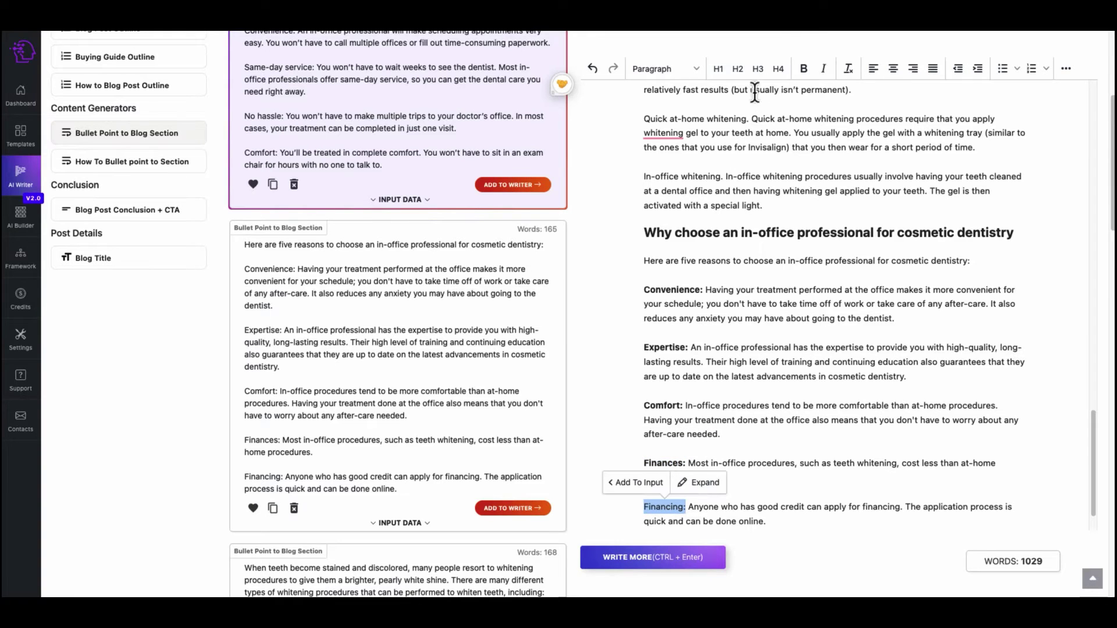
left_click(803, 69)
scroll(796, 465, "down", 1)
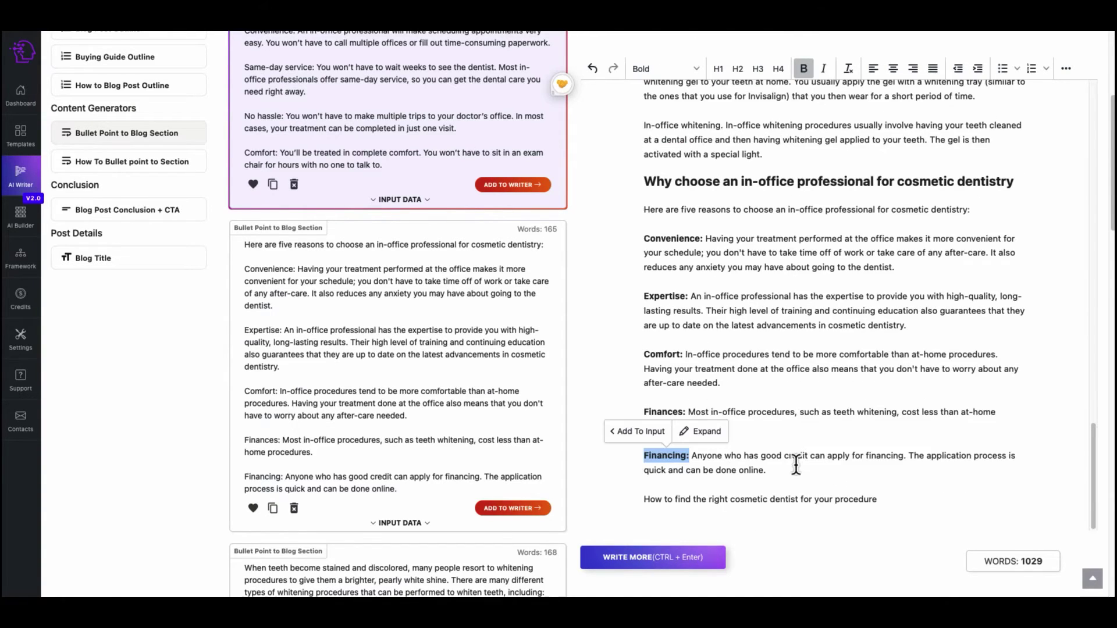
- Generate a section about finding the right cosmetic dentist, regenerate it once, and insert it
triple_click(777, 499)
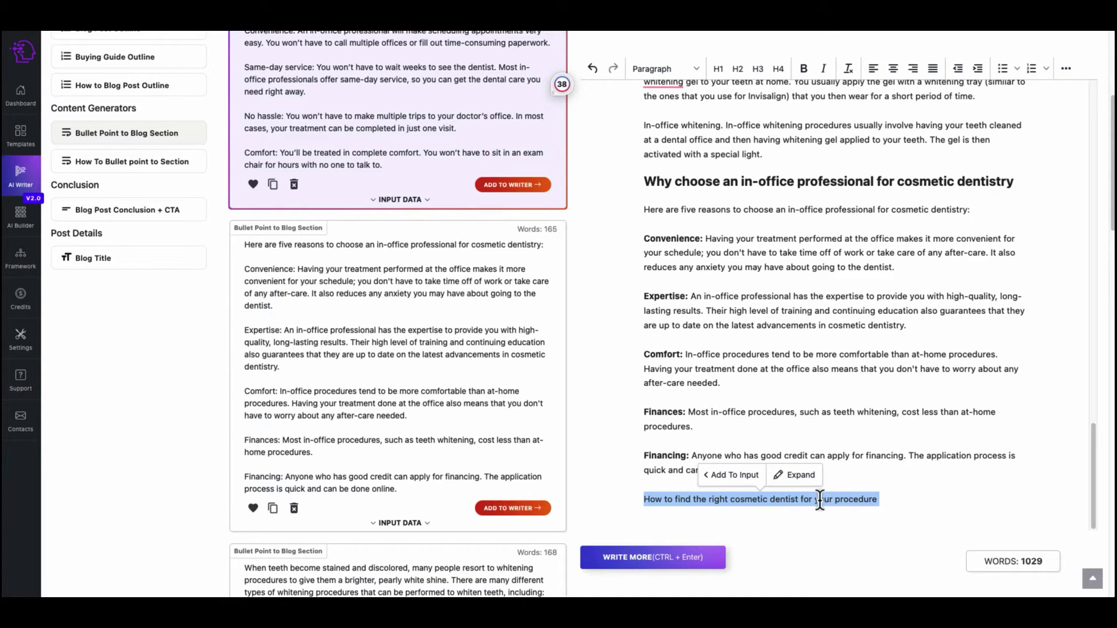
left_click(731, 474)
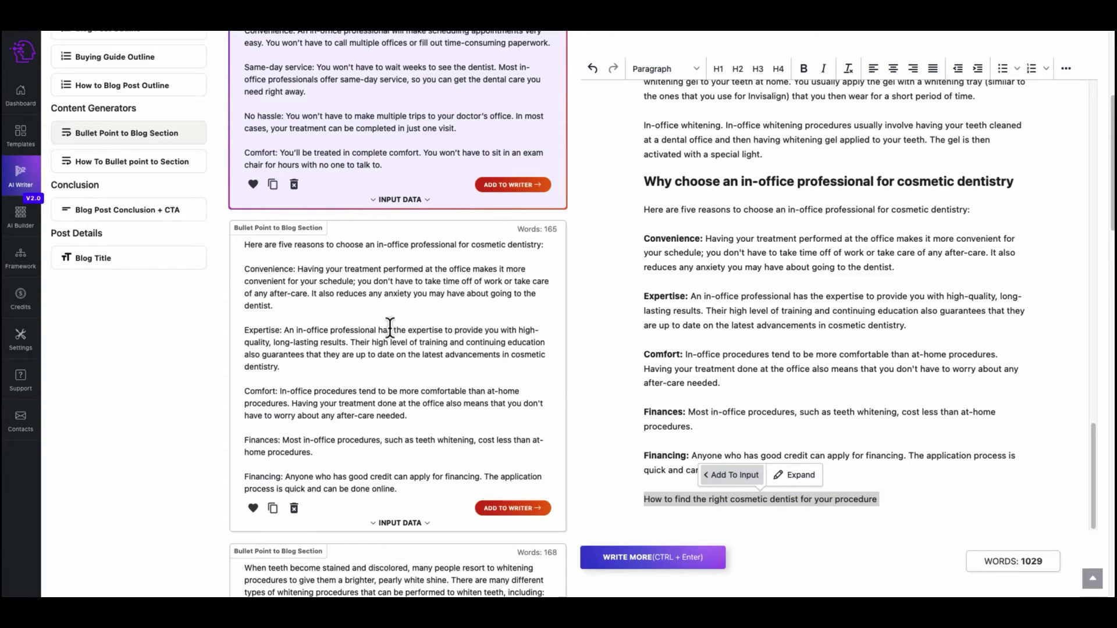
scroll(391, 333, "up", 5)
left_click(296, 156)
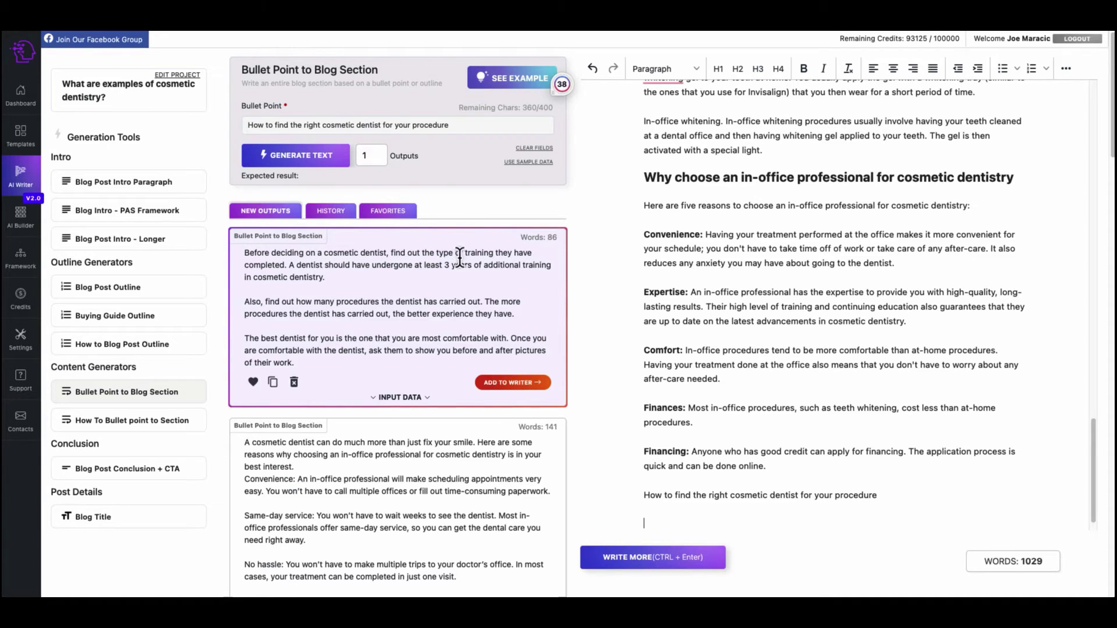
left_click(306, 161)
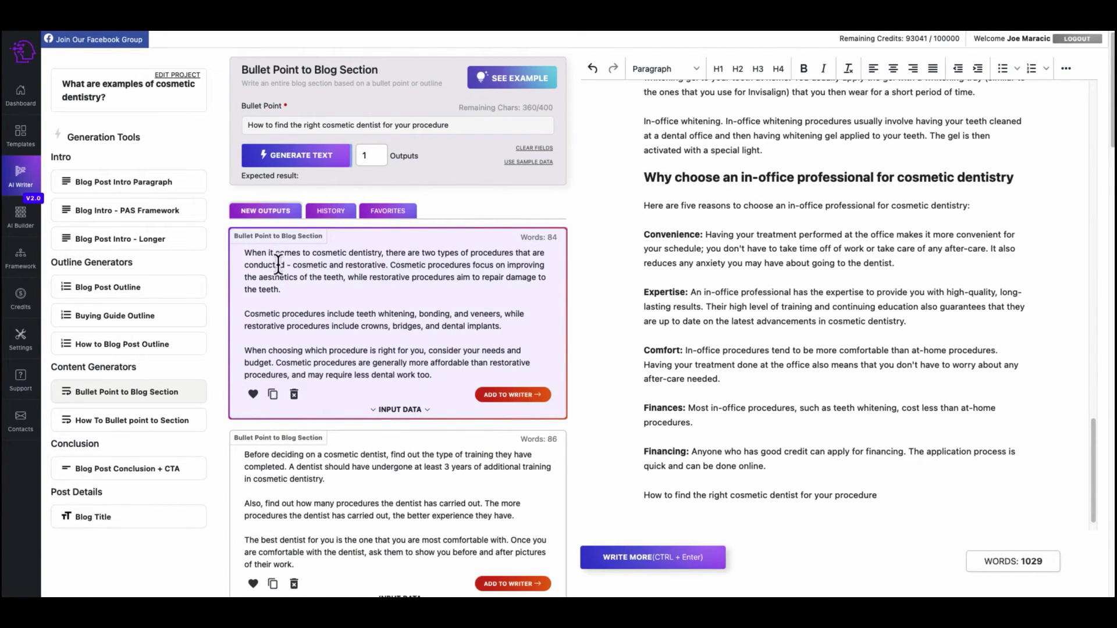
left_click(501, 396)
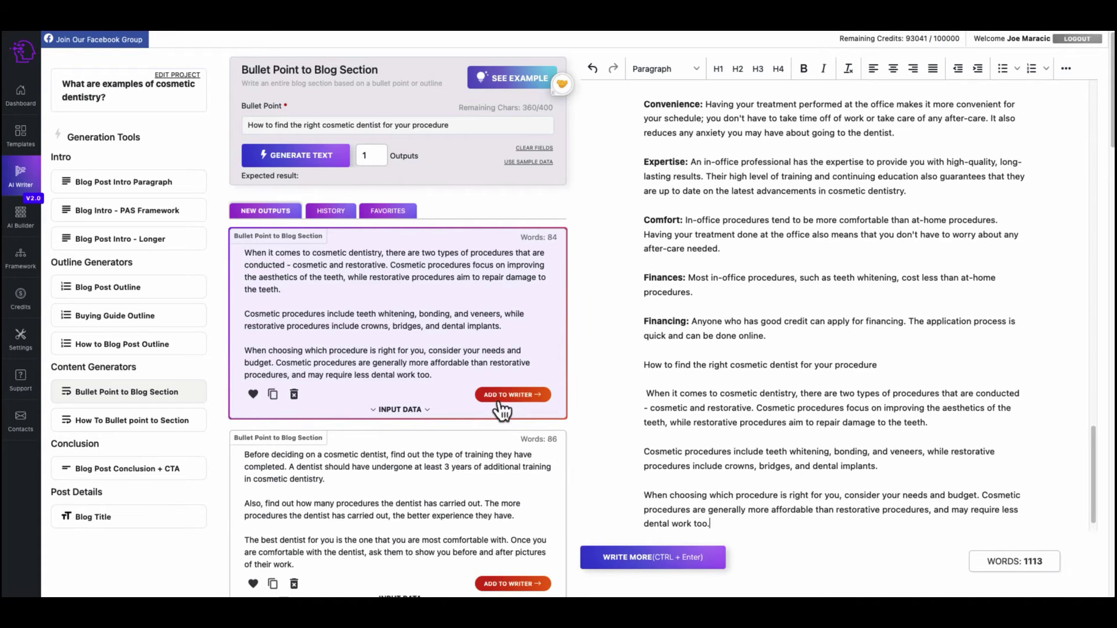
- Make 'How to find the right cosmetic dentist for your procedure' an H2 heading
triple_click(773, 367)
left_click(738, 69)
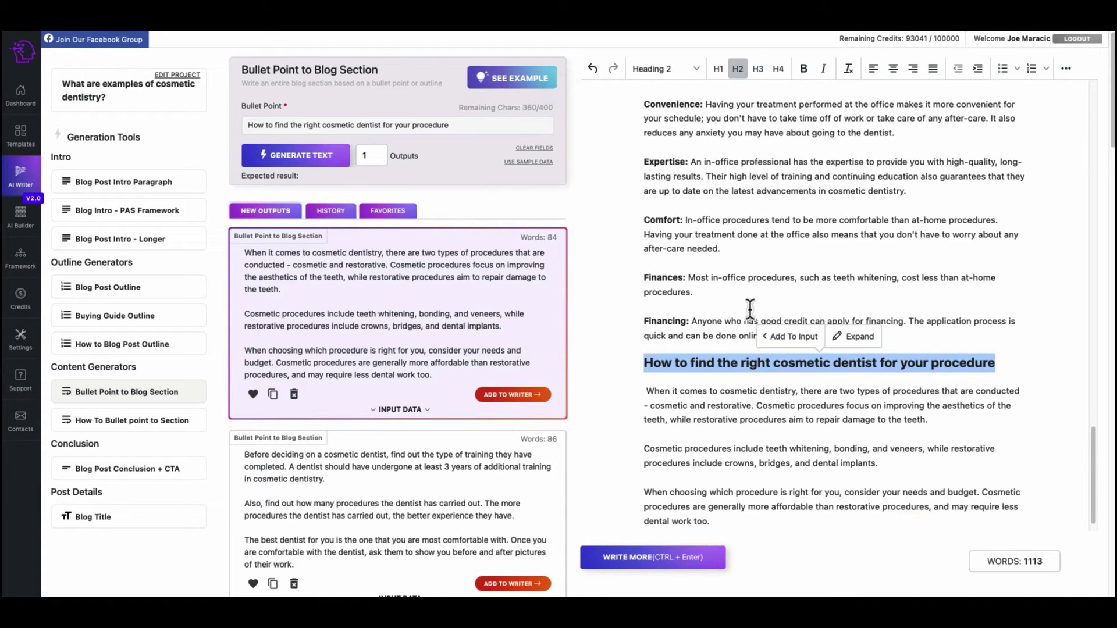
scroll(727, 448, "down", 1)
left_click(731, 498)
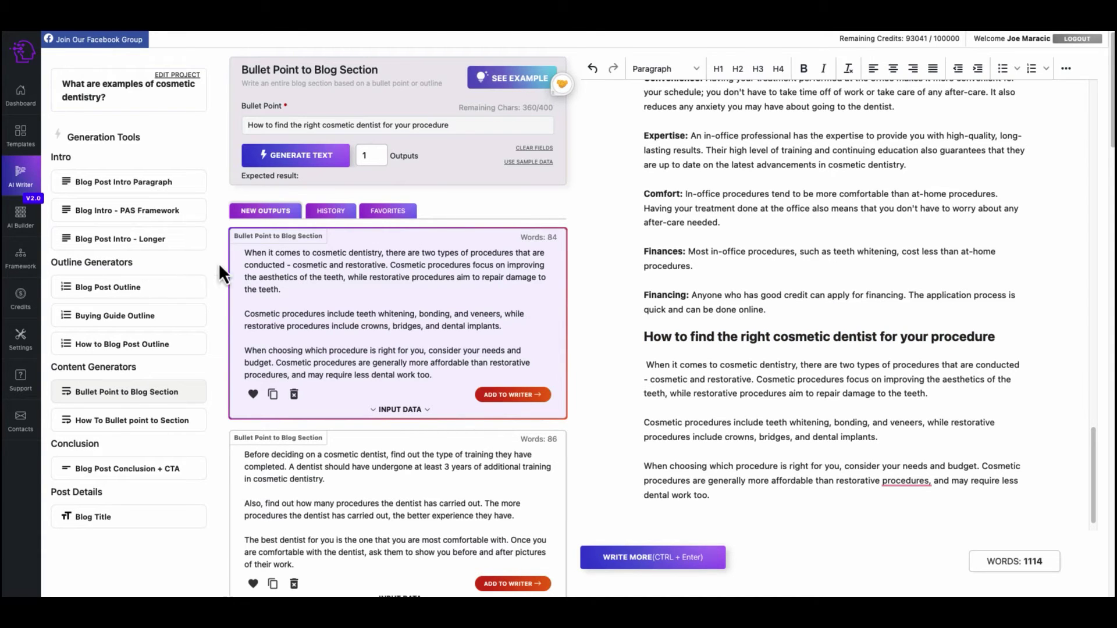
- Generate a conclusion from the intro paragraph with Blog Post Conclusion + CTA and insert it
left_click(125, 473)
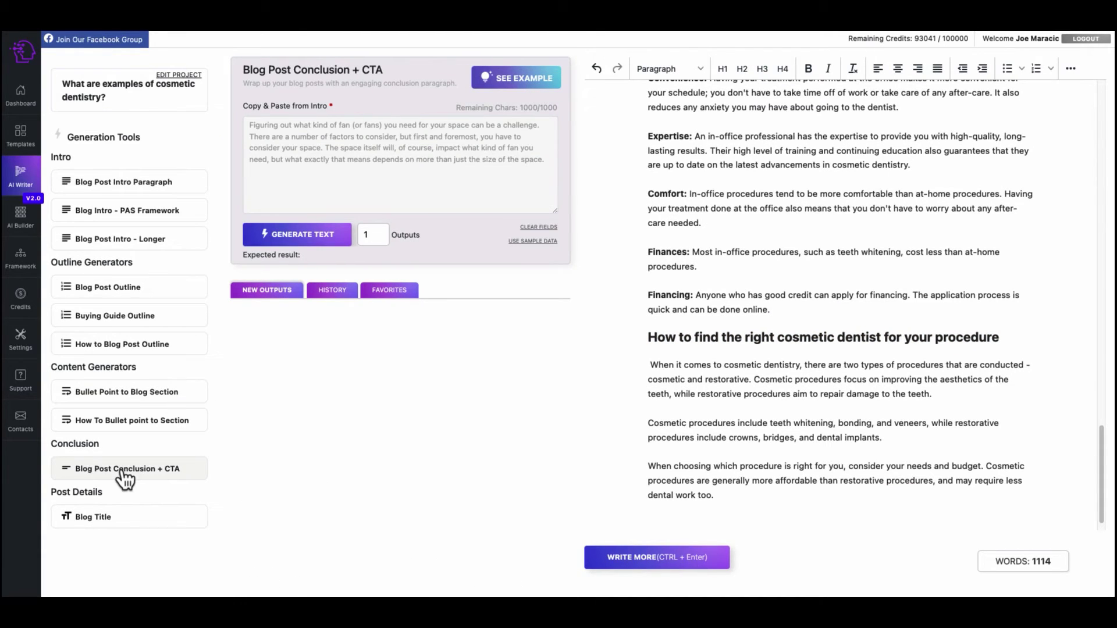
scroll(741, 250, "up", 20)
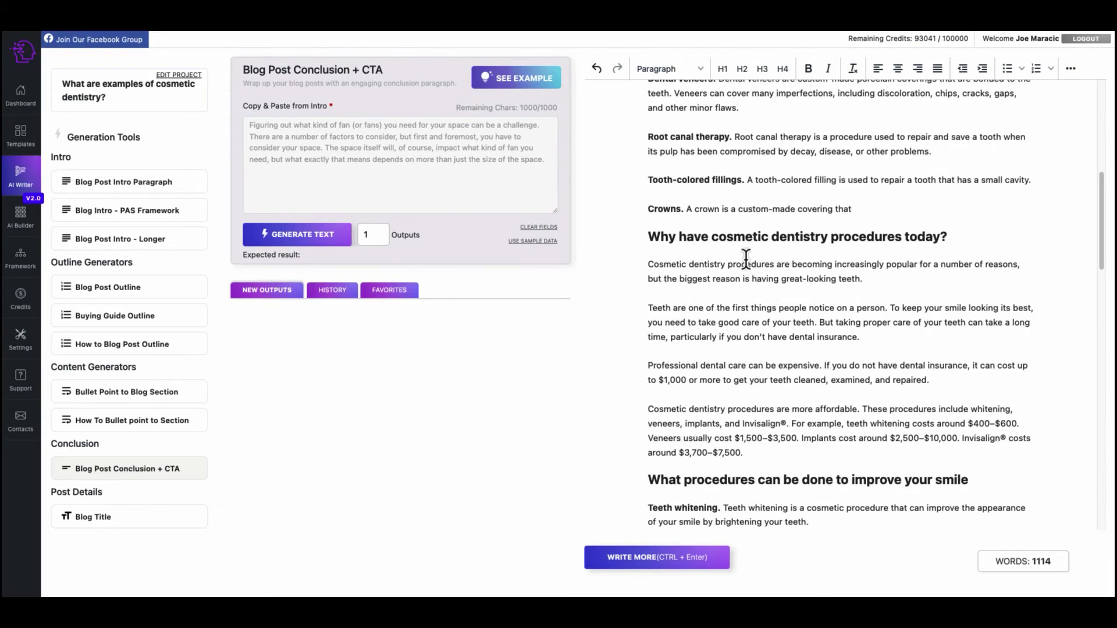
left_click_drag(699, 205, 646, 148)
left_click(809, 124)
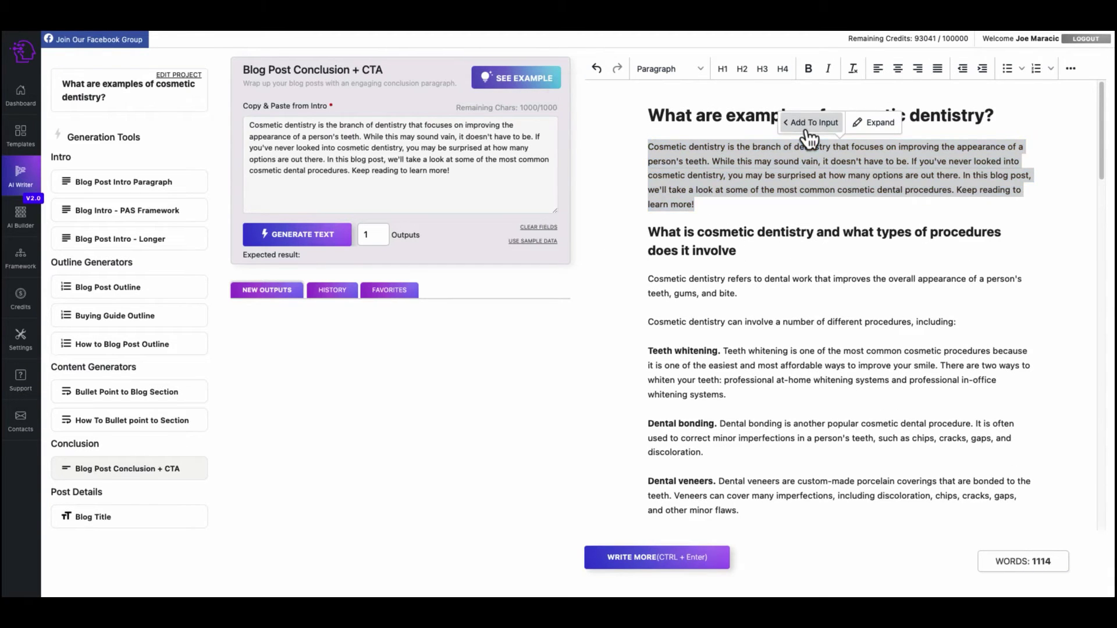
left_click(299, 238)
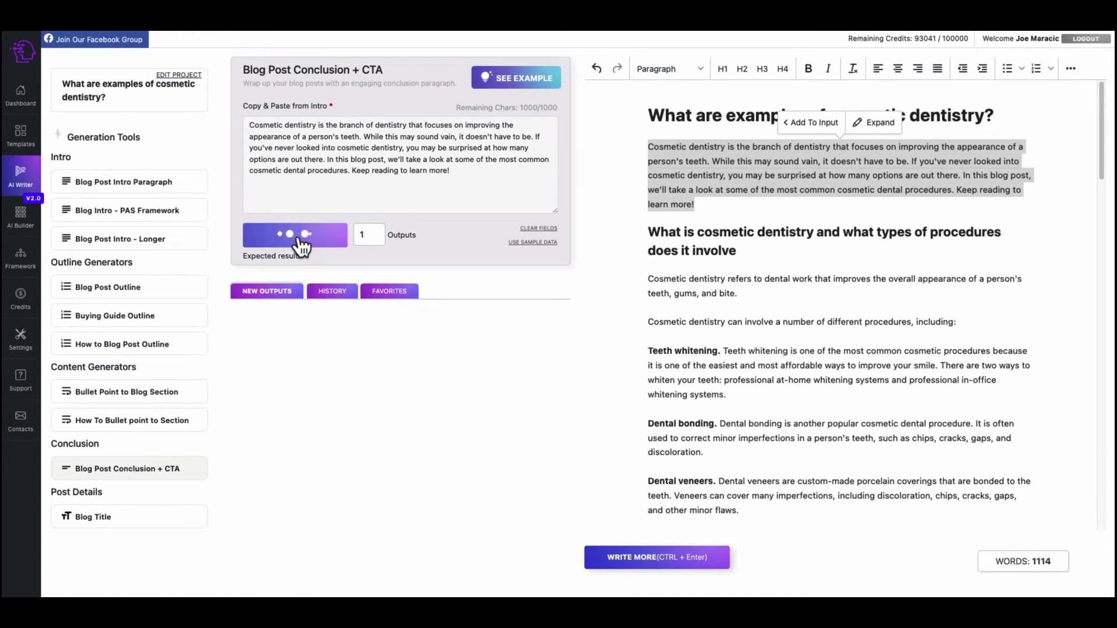
scroll(847, 436, "down", 15)
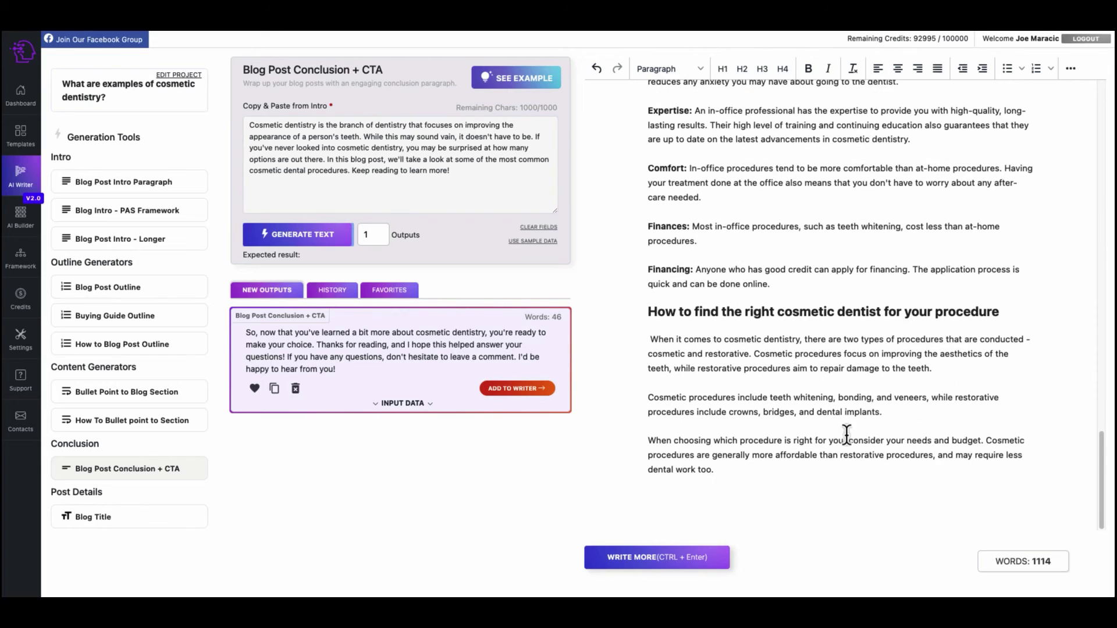
left_click(515, 389)
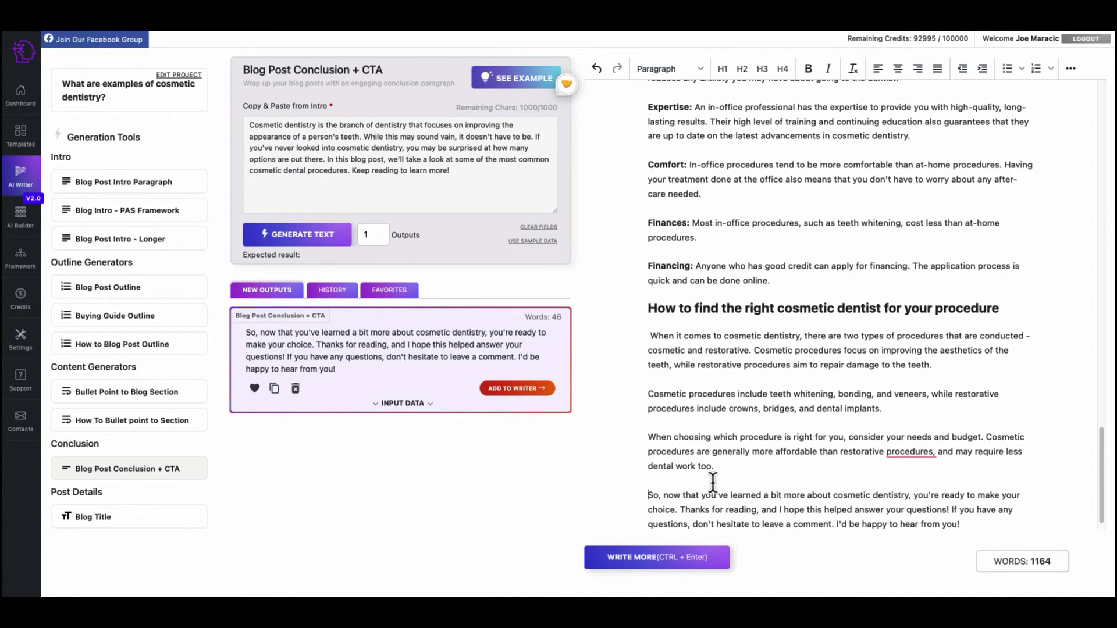
- Add a 'To Wrap Things Up' H3 heading above the conclusion
left_click(739, 471)
key("Return")
type("Concul")
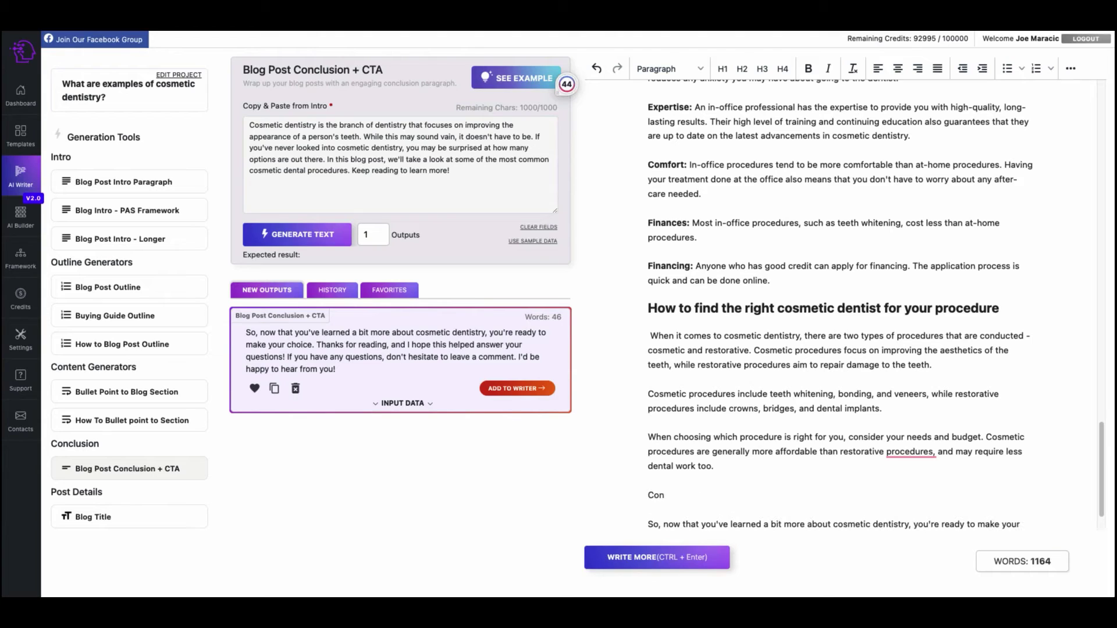
key("BackSpace")
key("BackSpace")
key("BackSpace")
key("BackSpace")
type("To Wrap Things Up")
triple_click(714, 495)
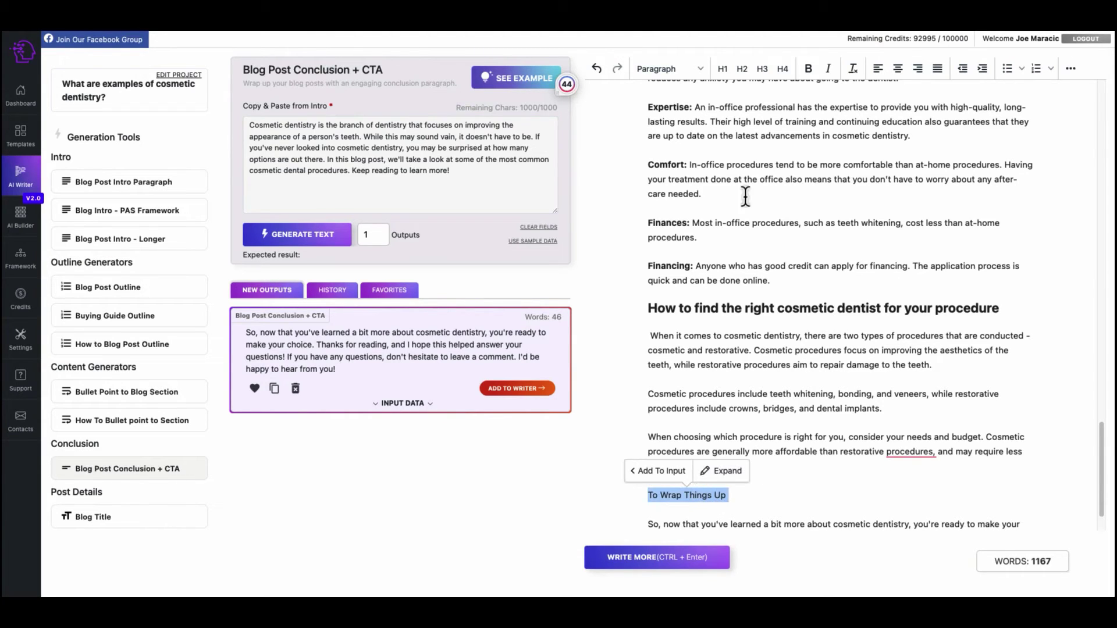
left_click(762, 68)
left_click(767, 469)
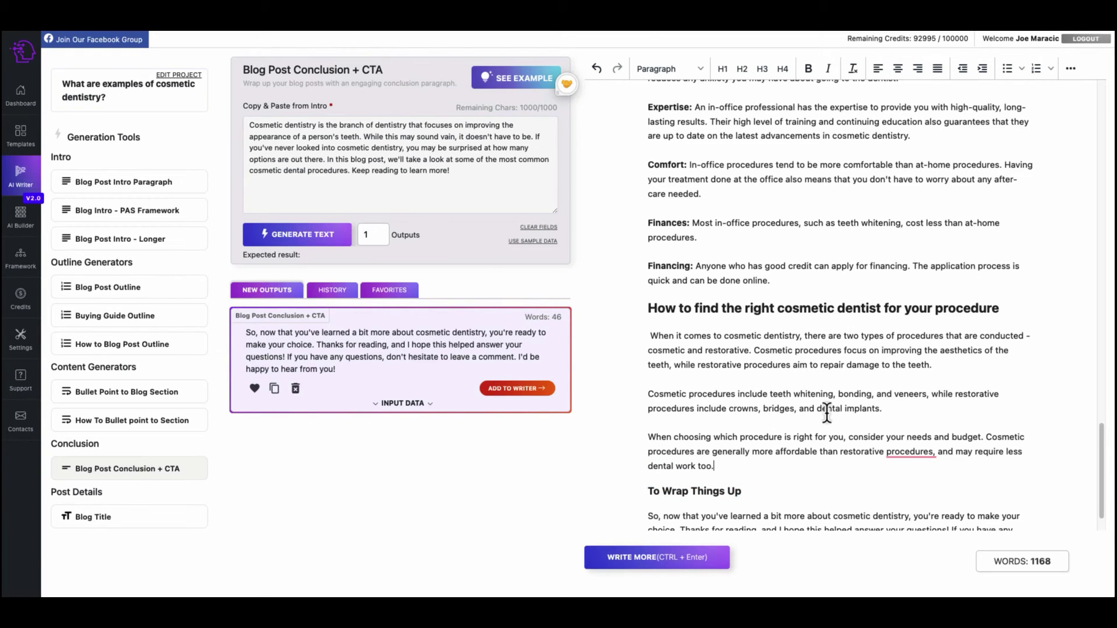
scroll(827, 412, "up", 20)
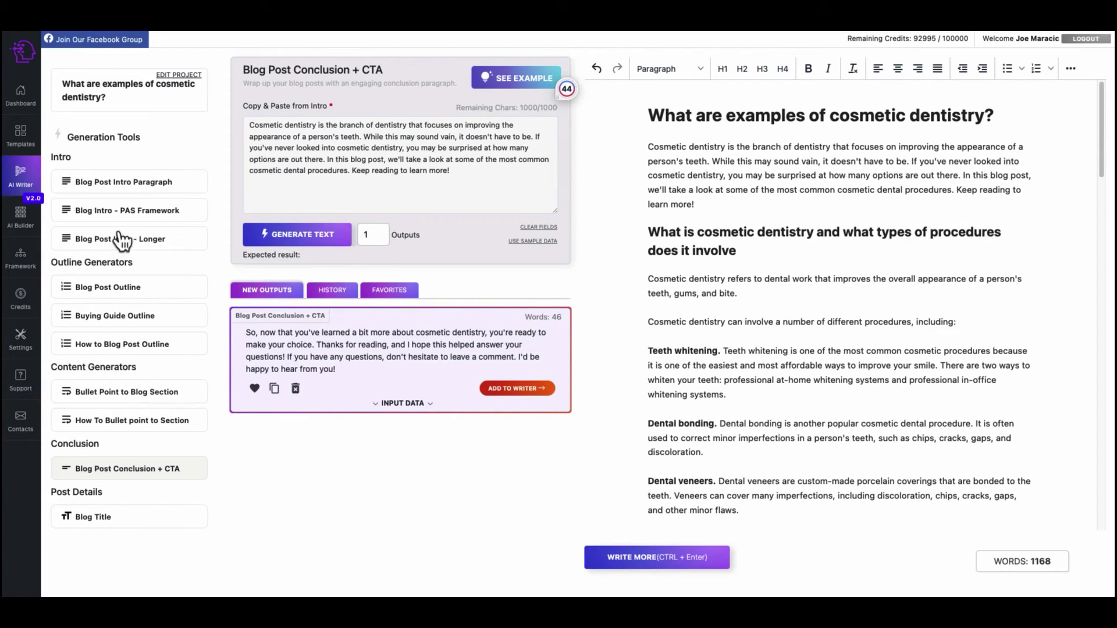
- Open the Blog Title generator, which takes the intro paragraph as its description
left_click(93, 518)
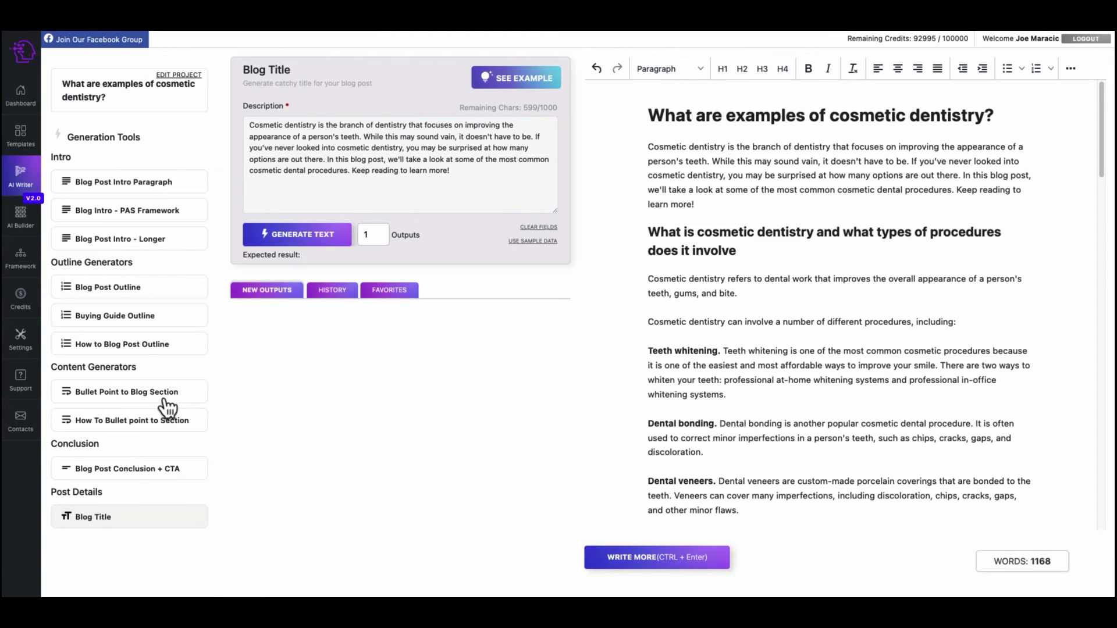
scroll(882, 250, "down", 15)
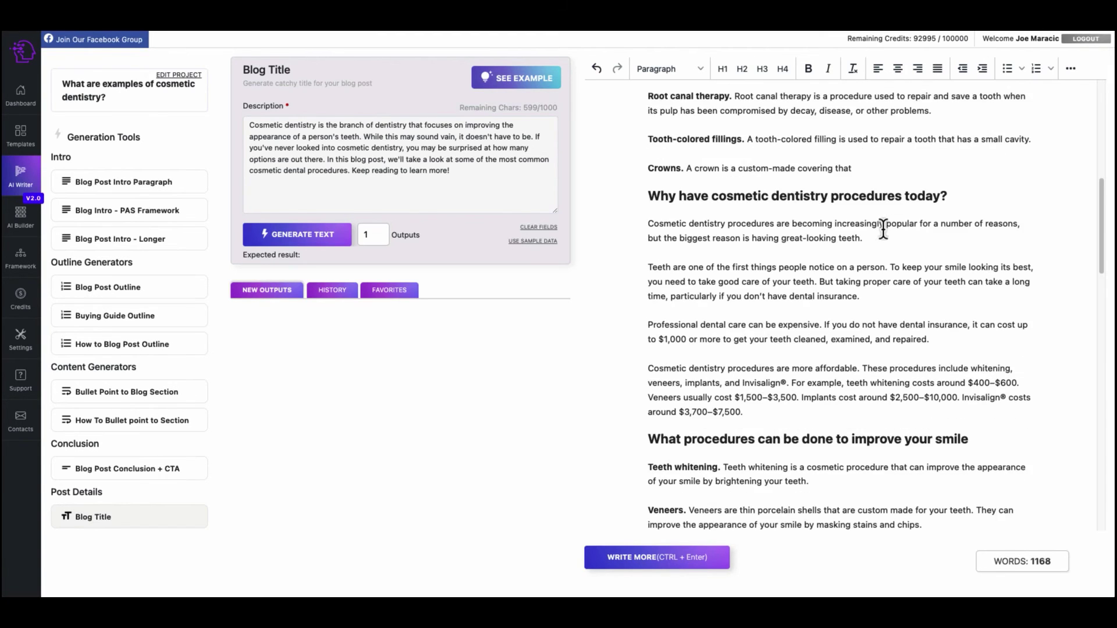
- Visit the Templates page, then reopen the cosmetic dentistry project from AI Writer
left_click(27, 145)
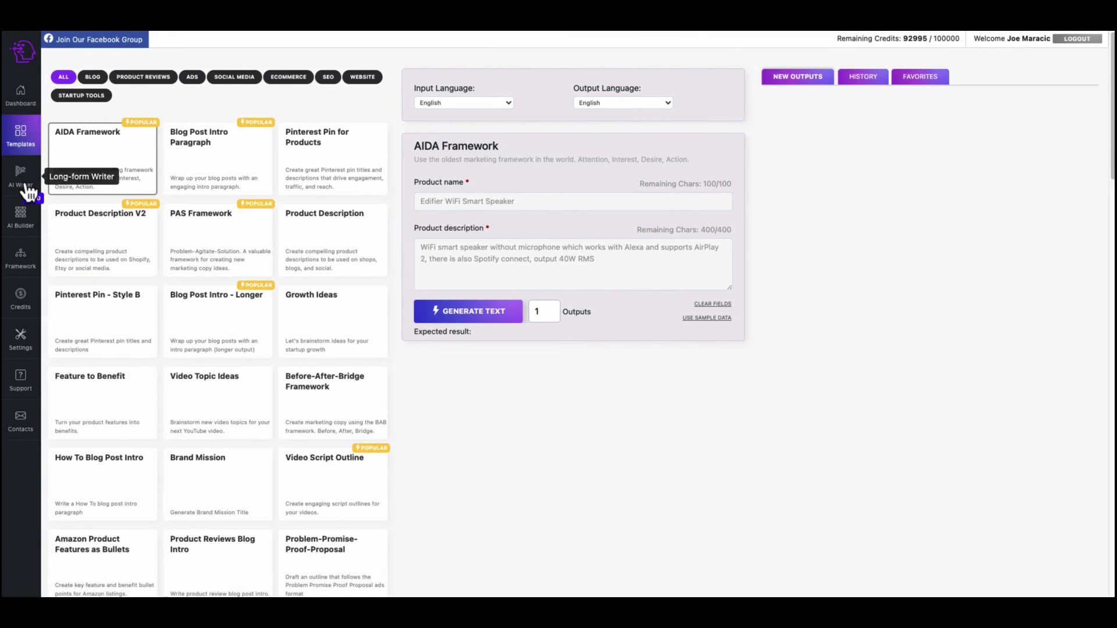
left_click(24, 185)
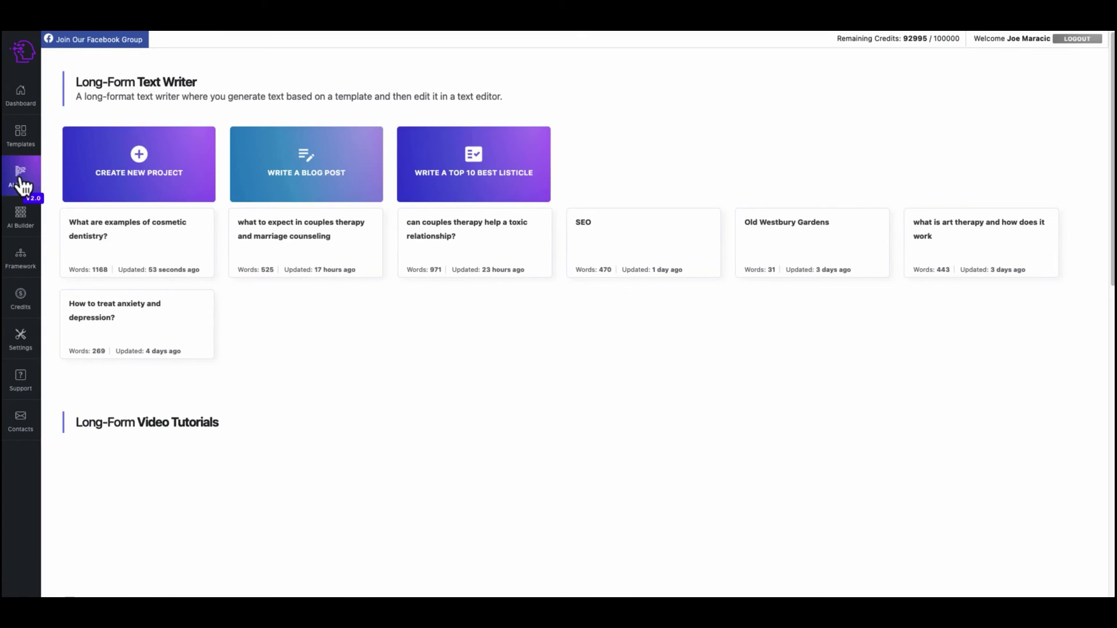
left_click(126, 241)
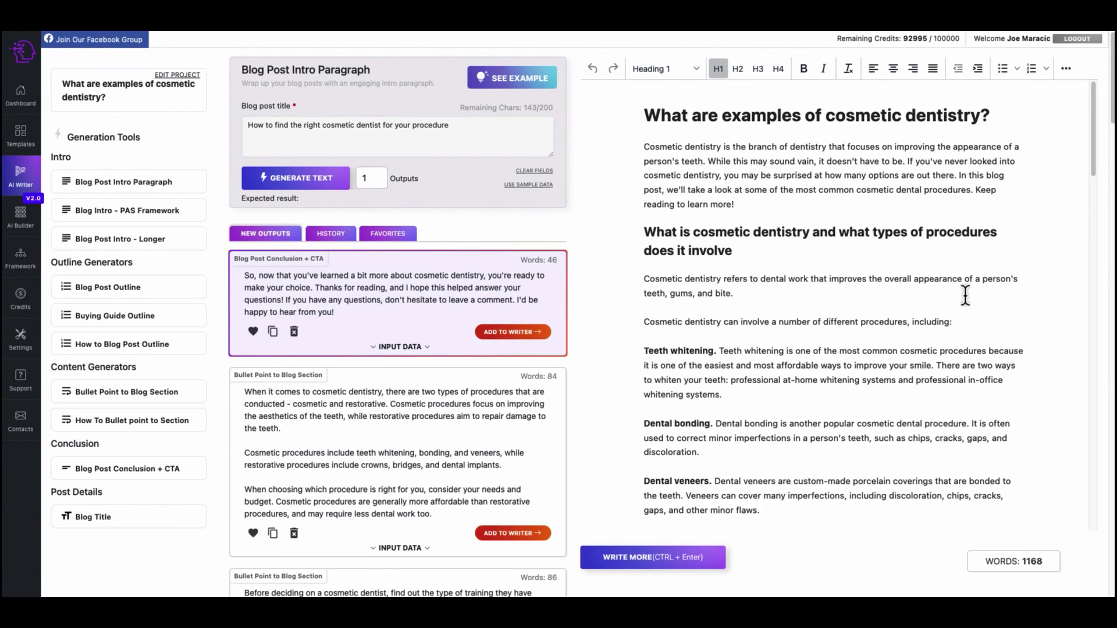
scroll(965, 296, "down", 15)
scroll(965, 296, "up", 15)
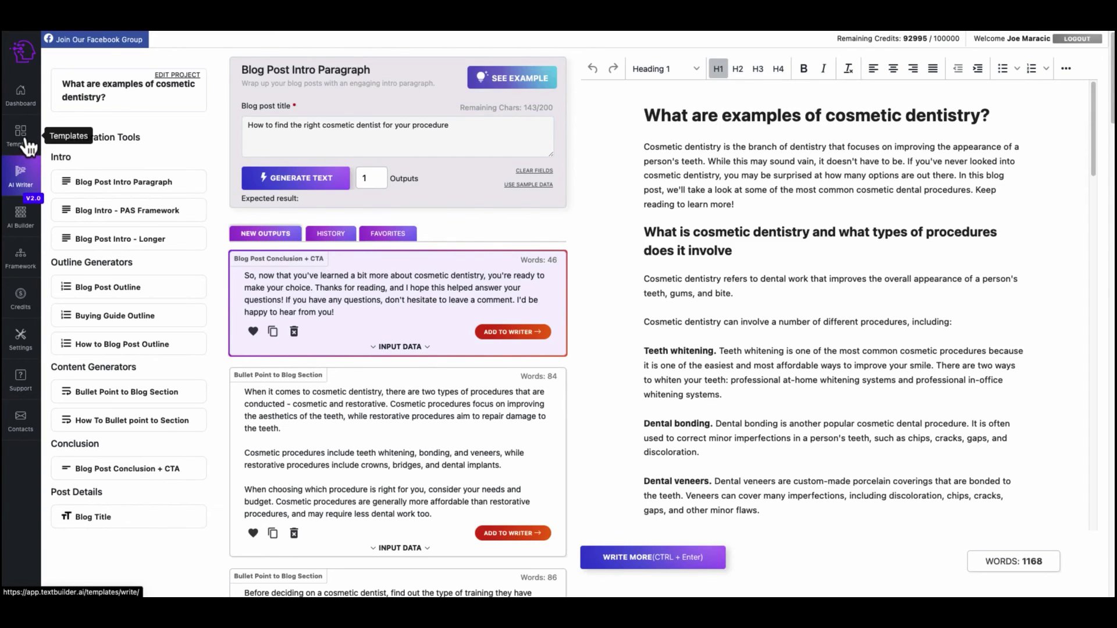
- Return to Templates and scroll through the writing template grid
left_click(26, 145)
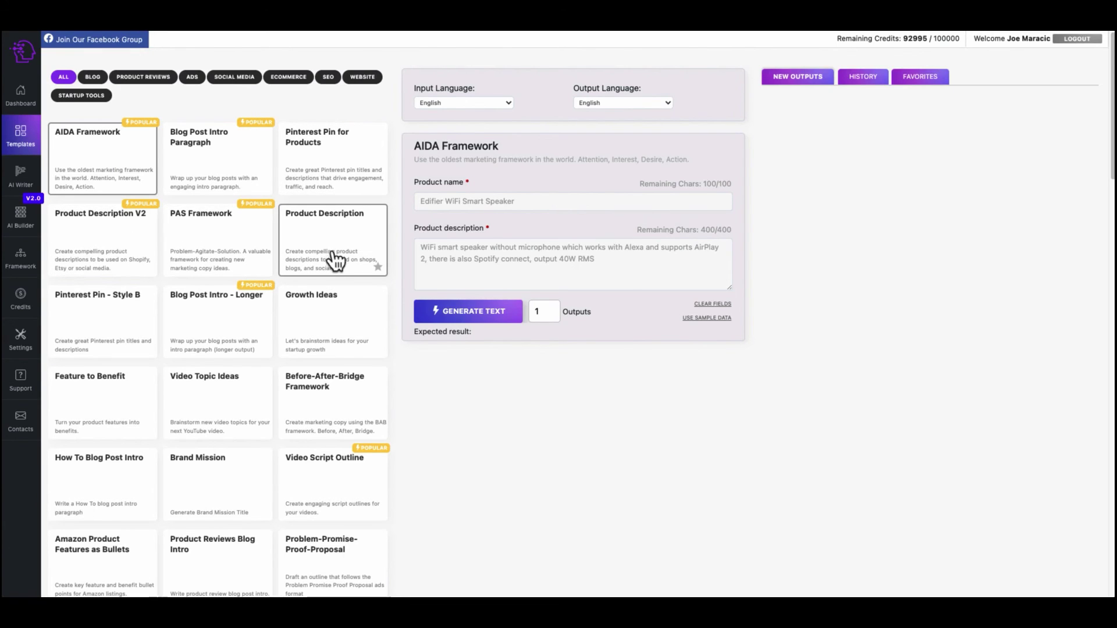
scroll(100, 421, "down", 1)
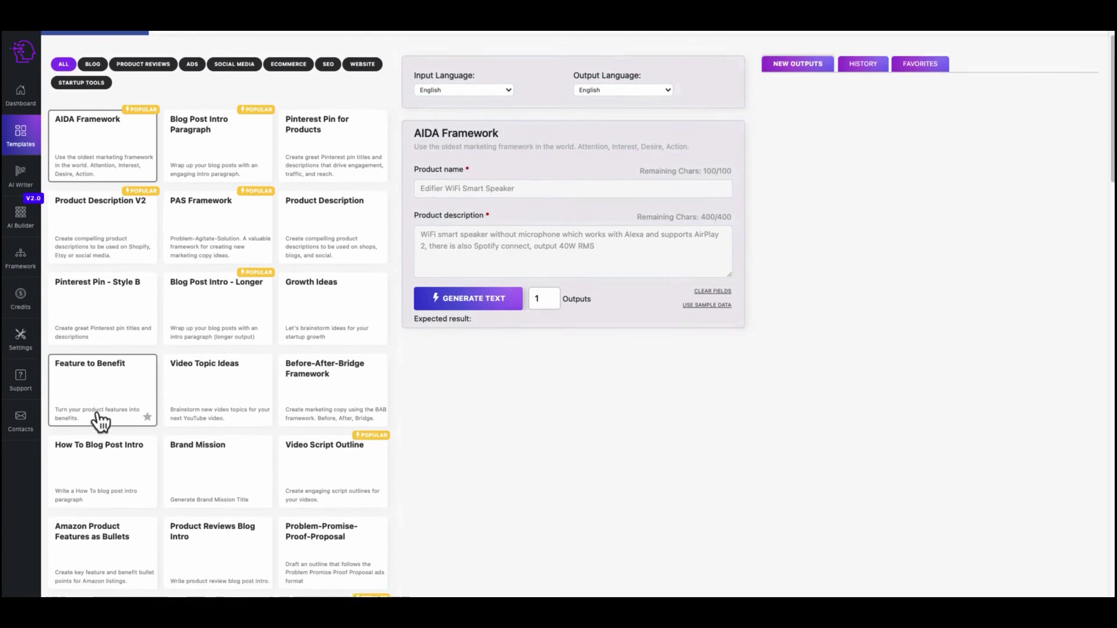
scroll(100, 420, "down", 3)
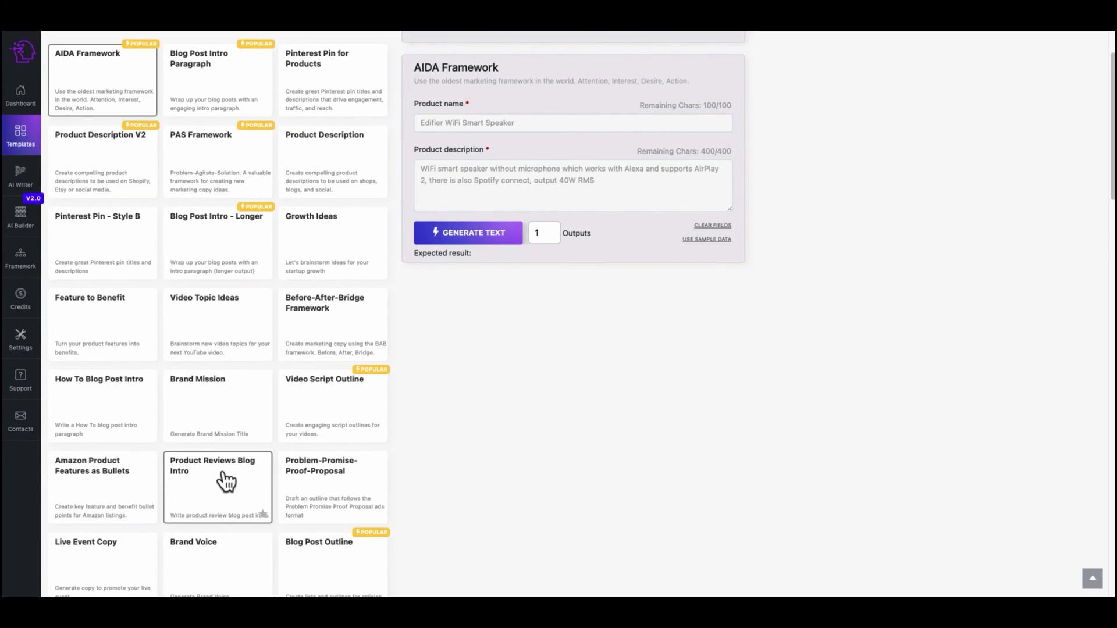
scroll(227, 482, "down", 1)
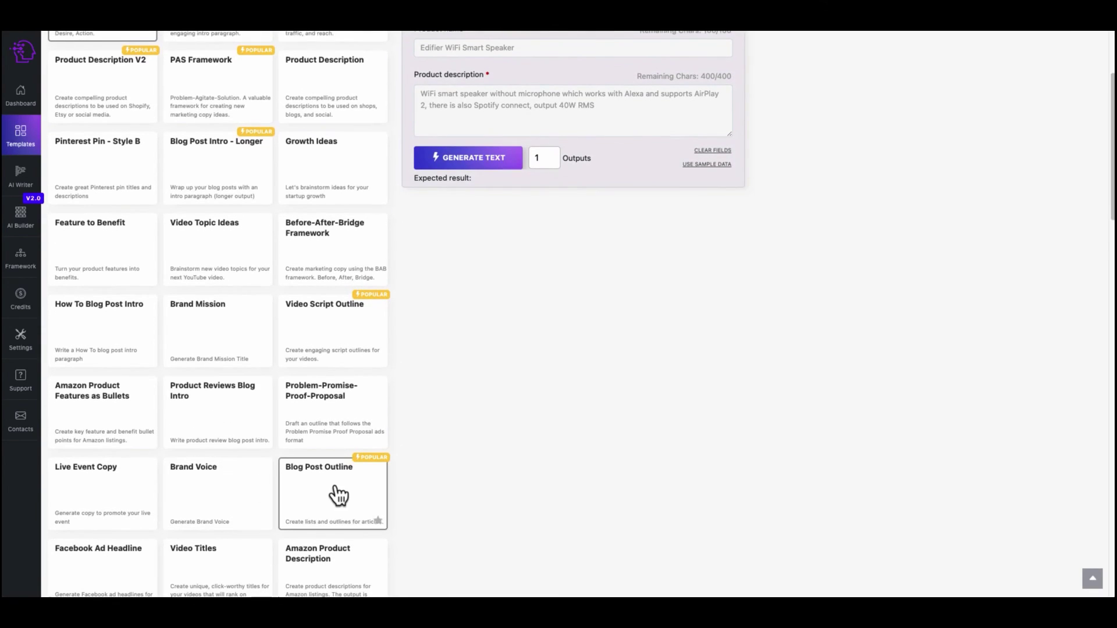
scroll(332, 494, "down", 2)
scroll(244, 481, "down", 6)
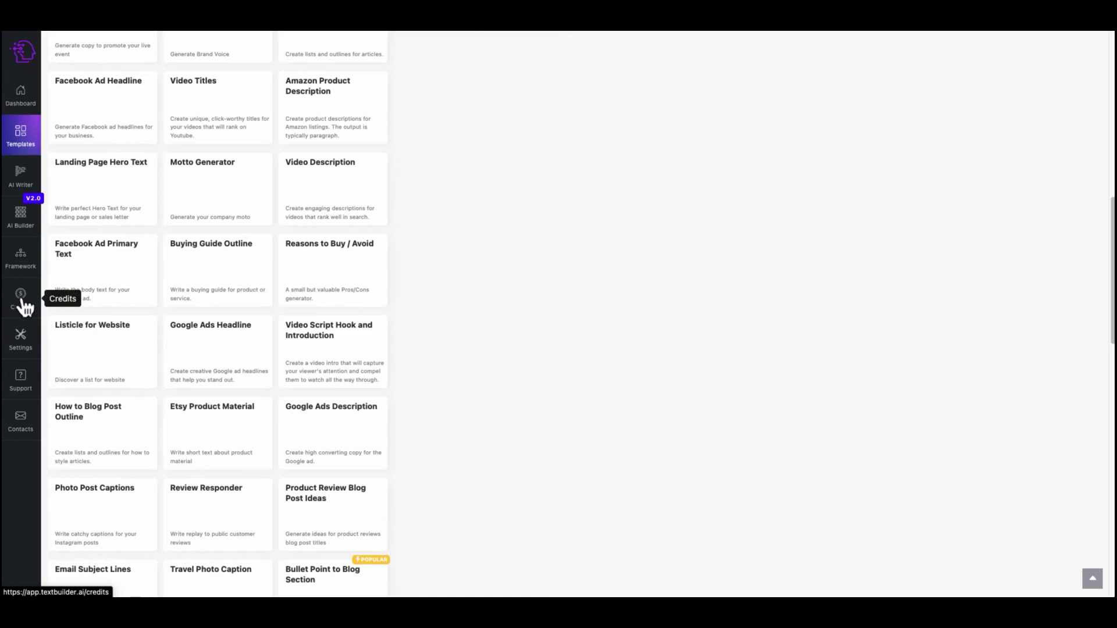
- Start a new Write a Blog Post project from the AI Writer list
left_click(23, 184)
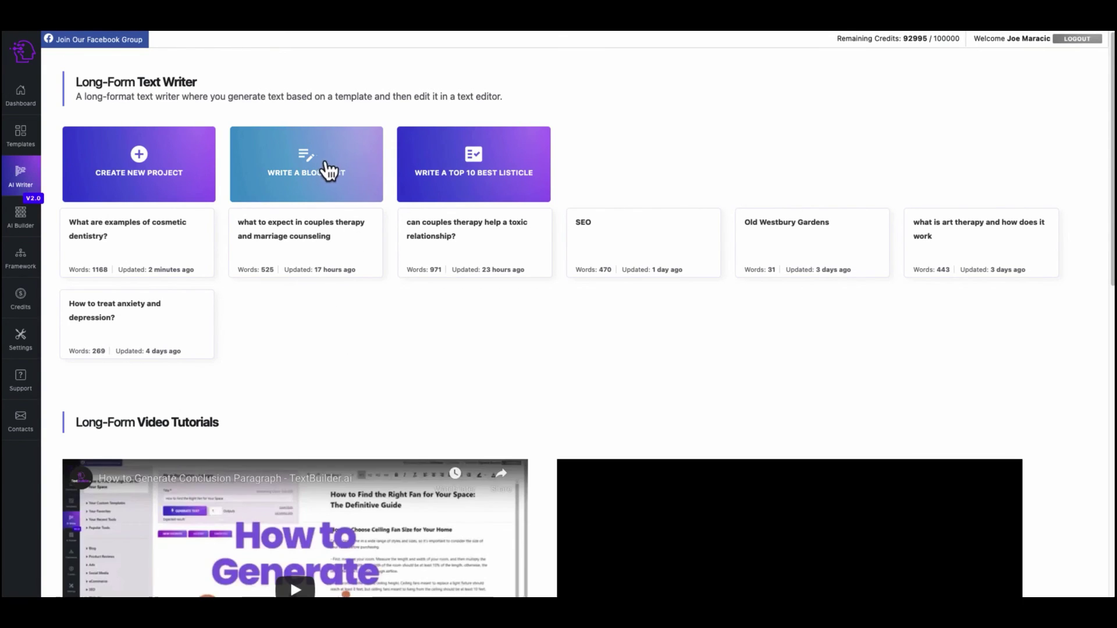
left_click(316, 172)
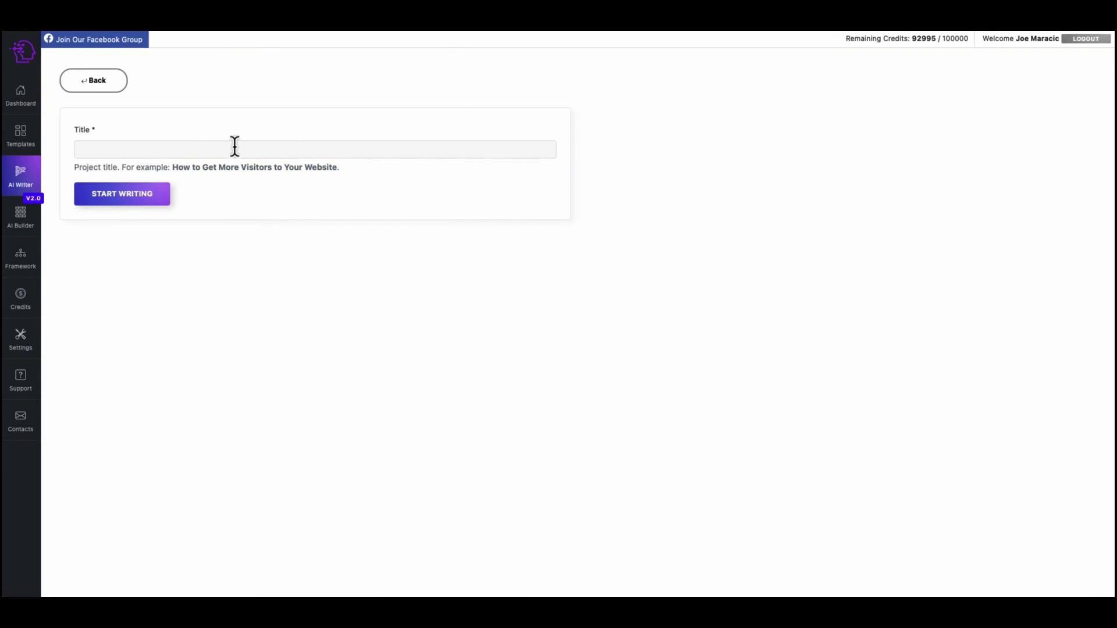